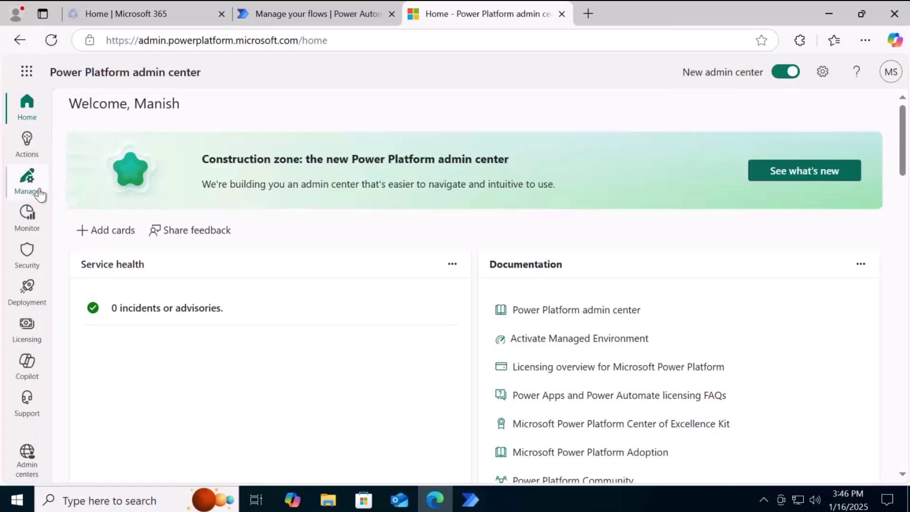
Select the Dev environment under Environments and open its Settings page
left_click(27, 182)
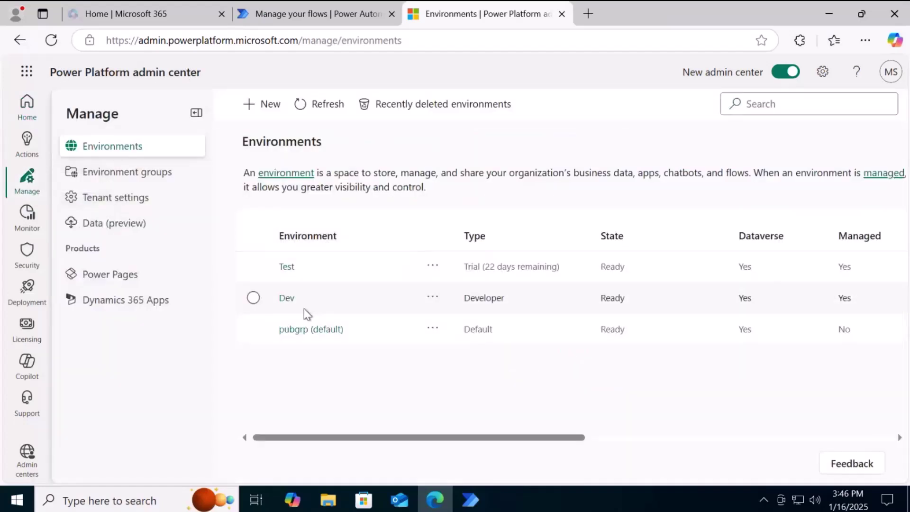
left_click(319, 303)
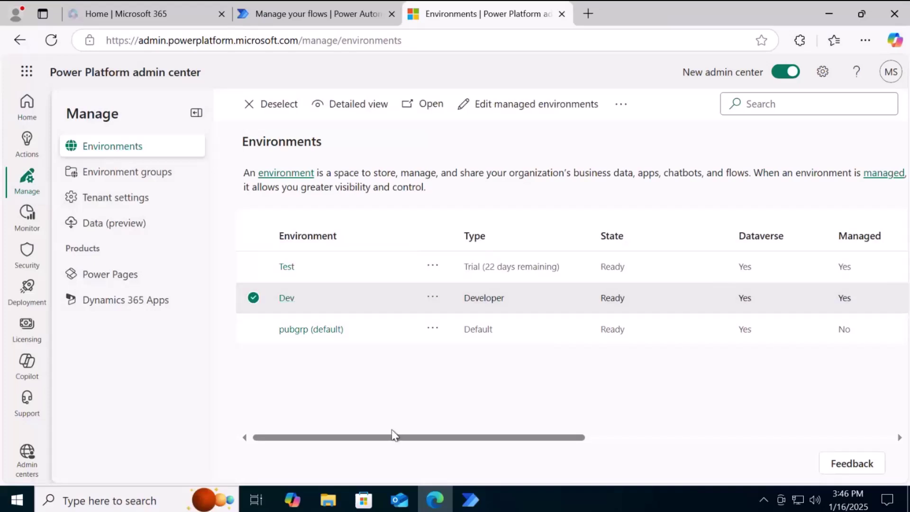
left_click_drag(391, 441, 463, 454)
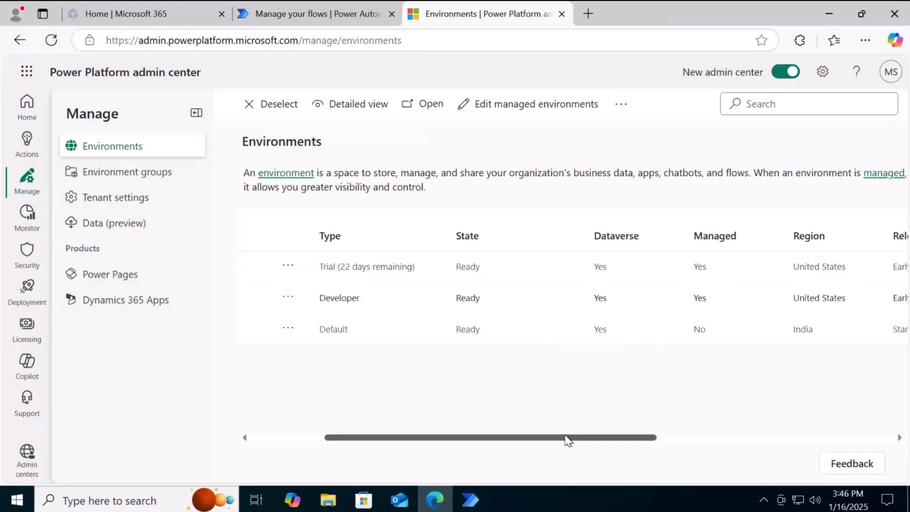
left_click_drag(567, 440, 587, 447)
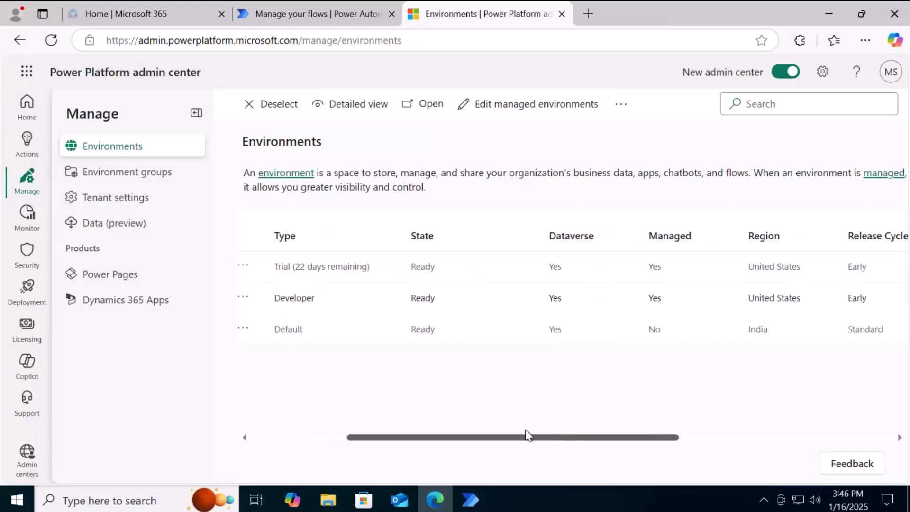
left_click_drag(528, 435, 499, 430)
left_click(418, 298)
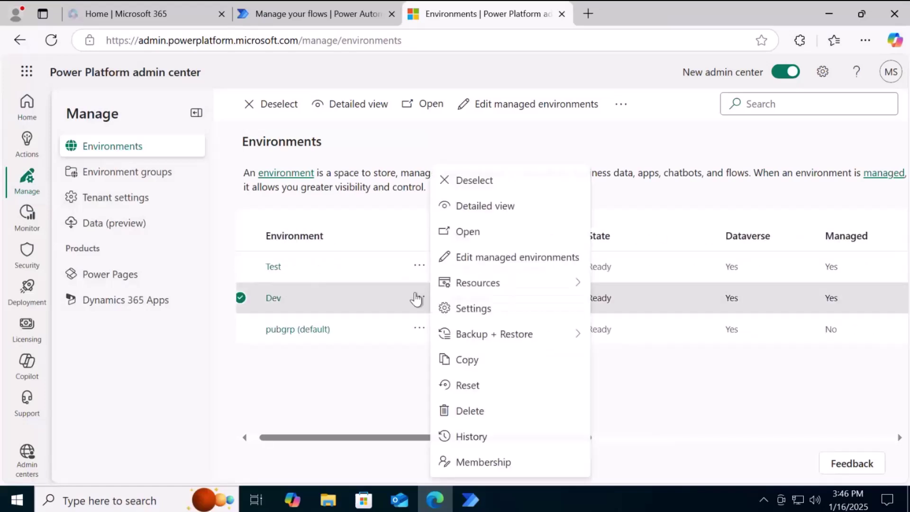
mouse_move(526, 283)
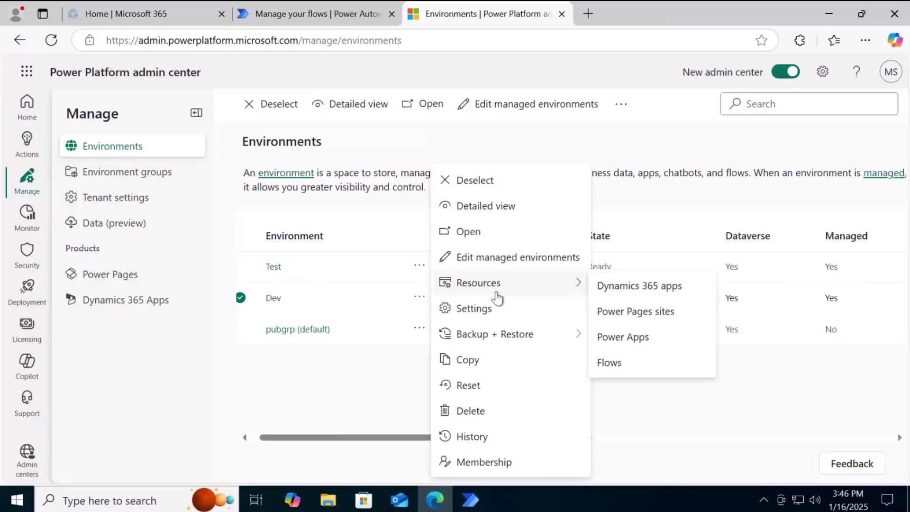
left_click(487, 309)
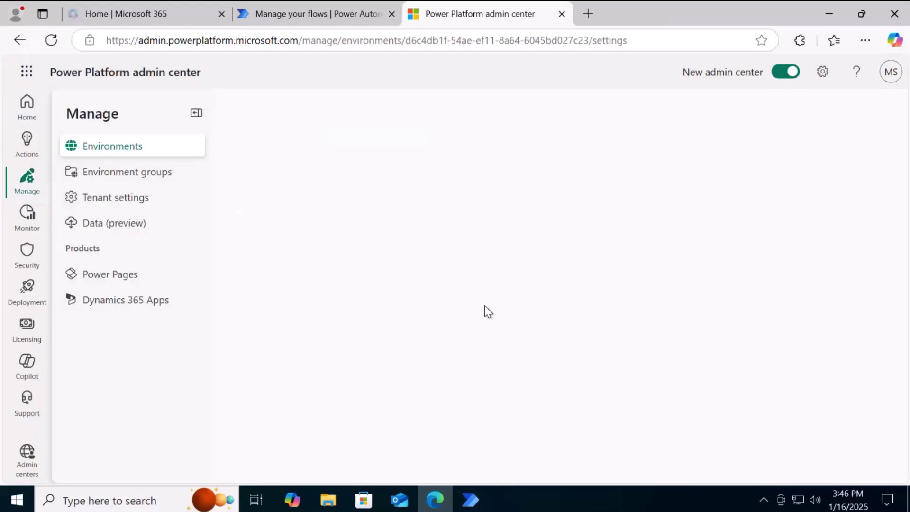
Open Product > Features and check desktop flow repair at runtime is On for attended and unattended
left_click(271, 209)
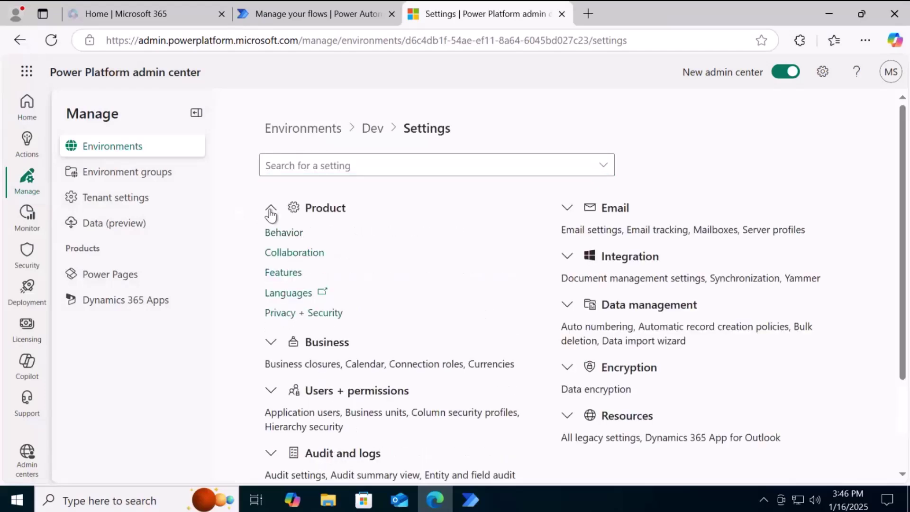
left_click(290, 272)
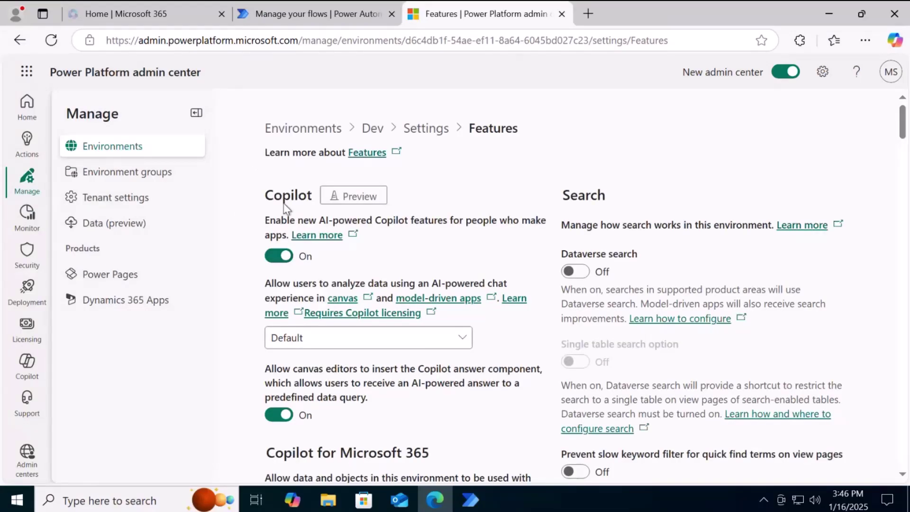
scroll(366, 227, "down", 10)
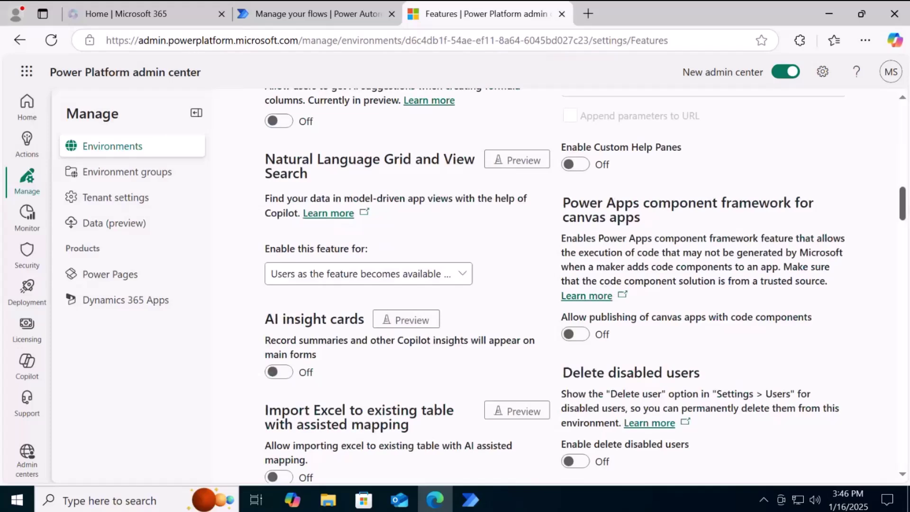
scroll(455, 284, "down", 10)
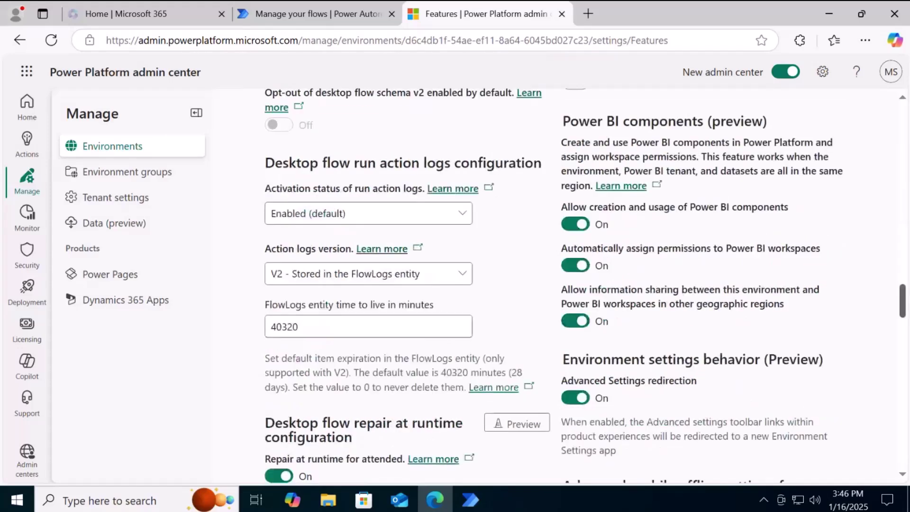
scroll(328, 258, "down", 3)
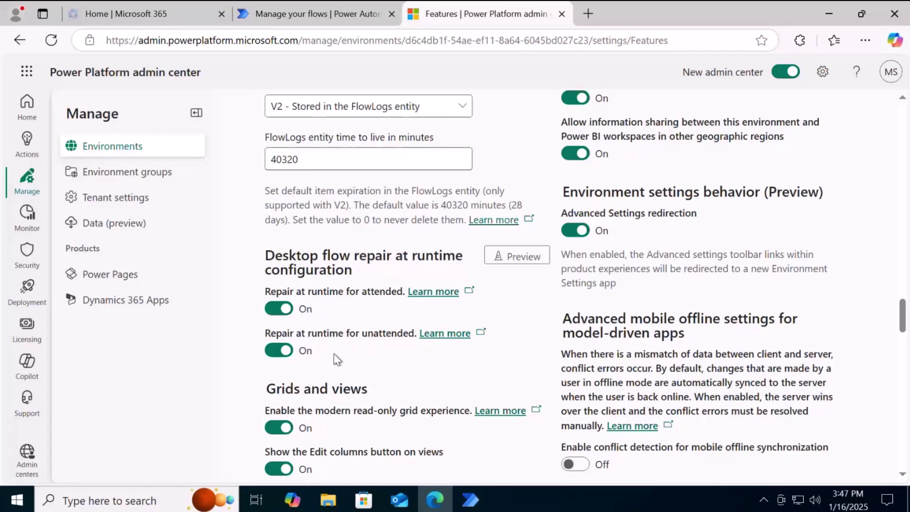
Start editing the Update account record flow, then bring the My flows console back
left_click(468, 498)
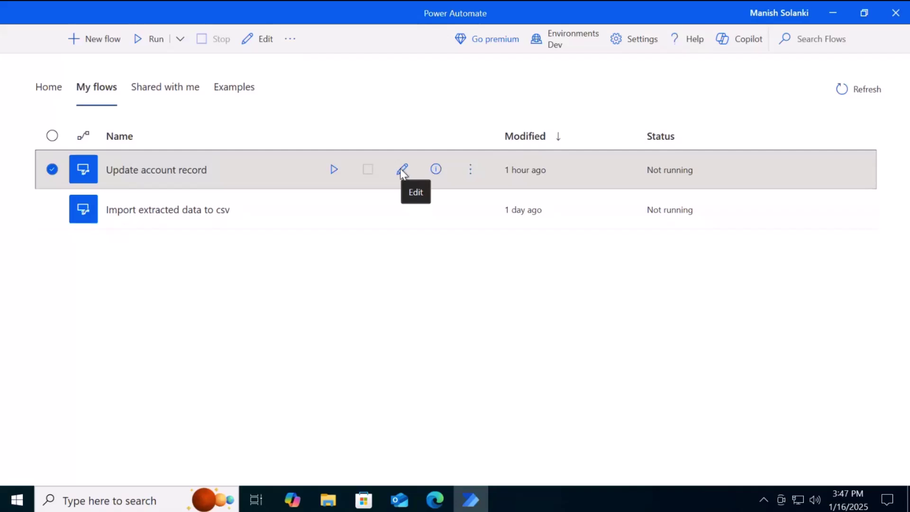
left_click(401, 170)
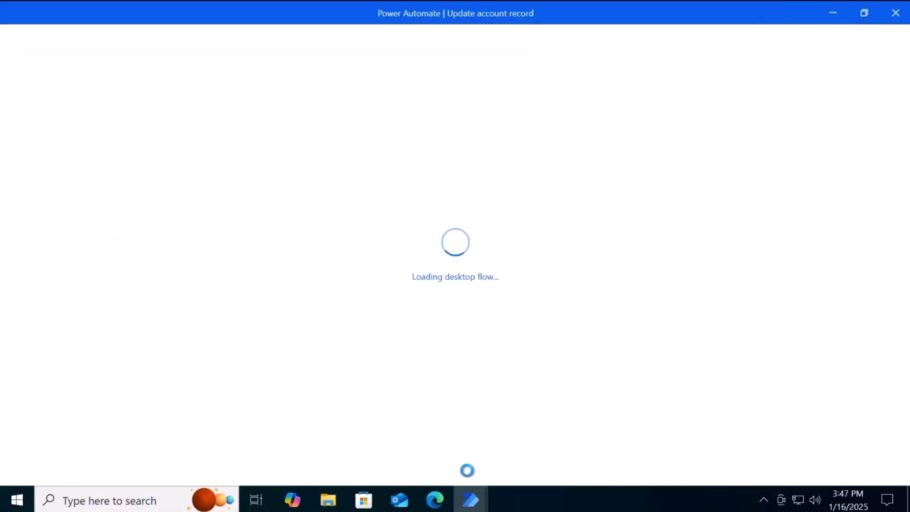
mouse_move(465, 501)
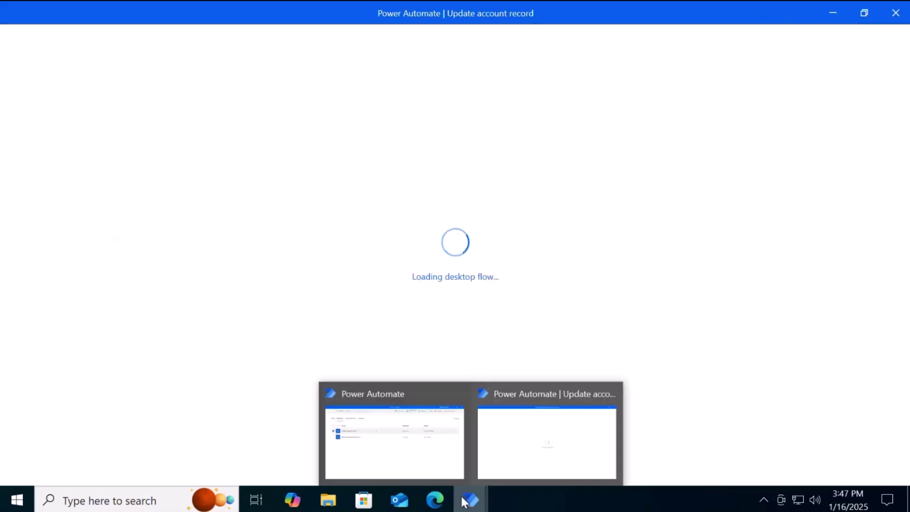
left_click(405, 458)
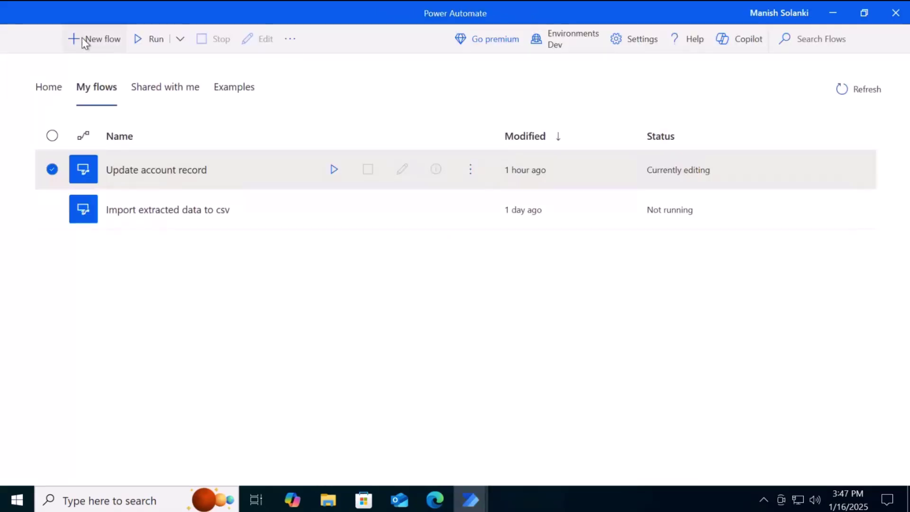
left_click(84, 43)
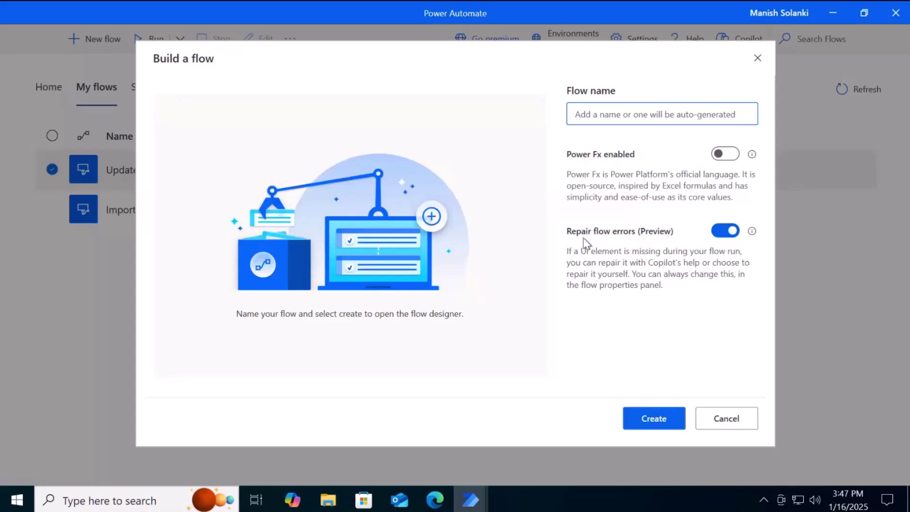
left_click(723, 234)
left_click(728, 235)
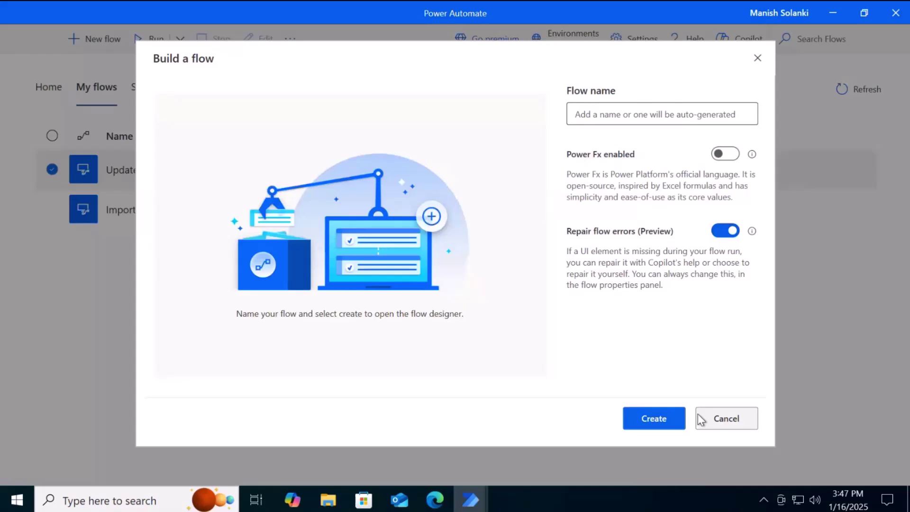
left_click(724, 418)
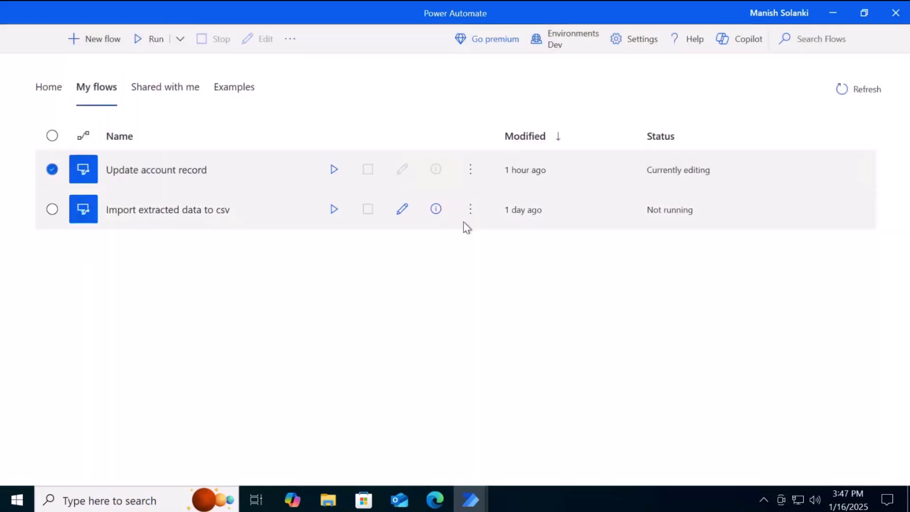
Open the flow properties of Import extracted data to csv
left_click(474, 212)
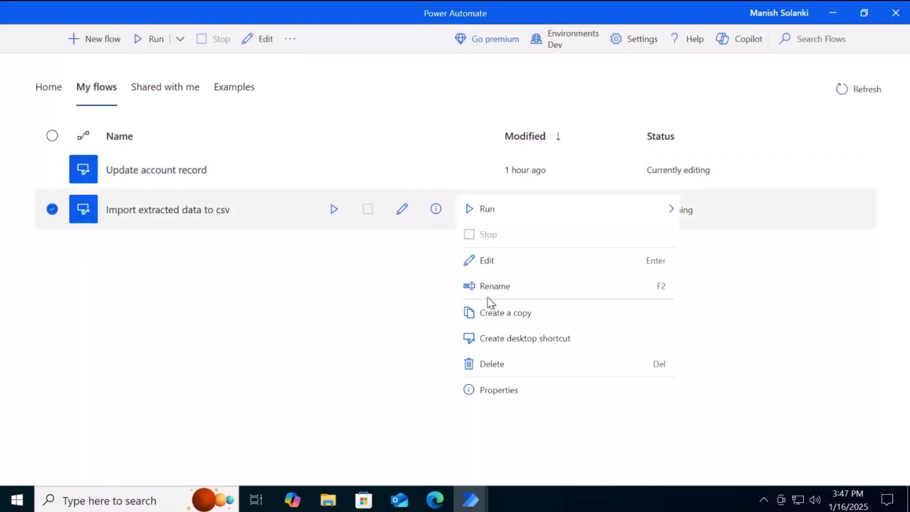
left_click(493, 393)
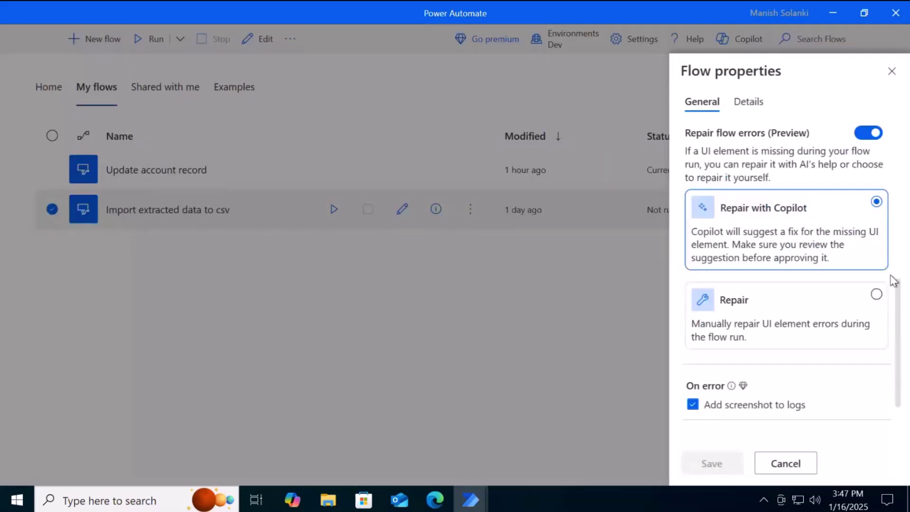
scroll(899, 284, "up", 1)
scroll(899, 274, "up", 2)
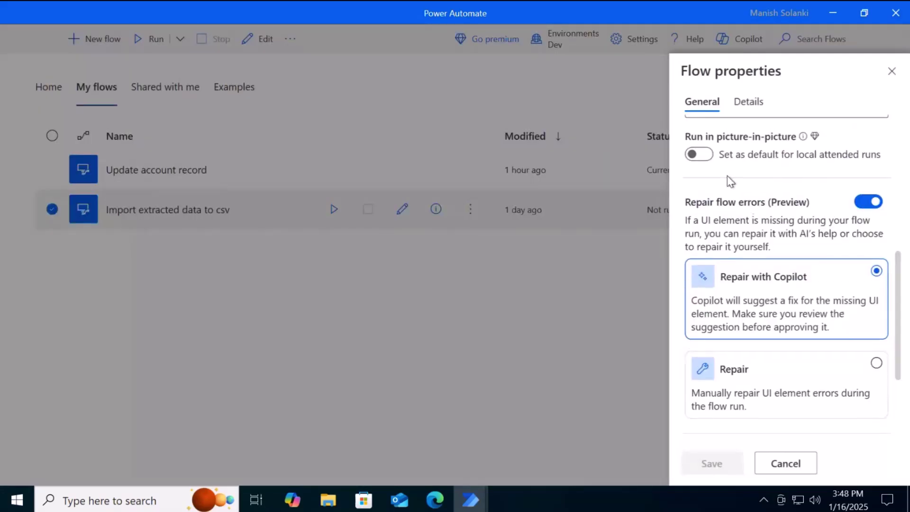
Keep Repair flow errors (Preview) on and choose Repair with Copilot
left_click(874, 203)
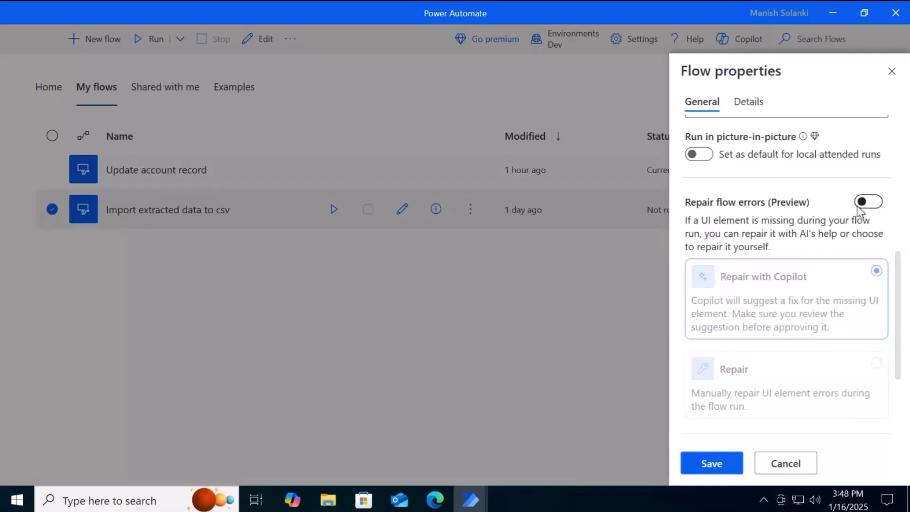
left_click(876, 204)
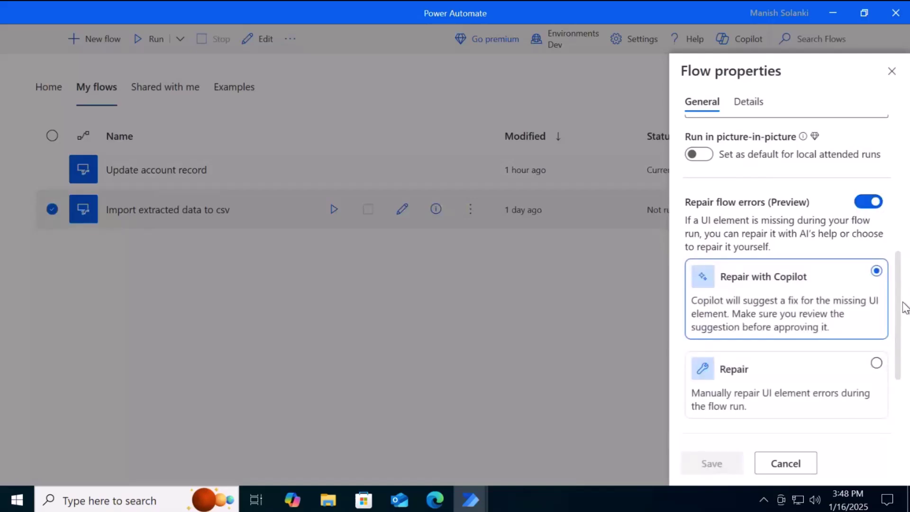
scroll(903, 315, "down", 2)
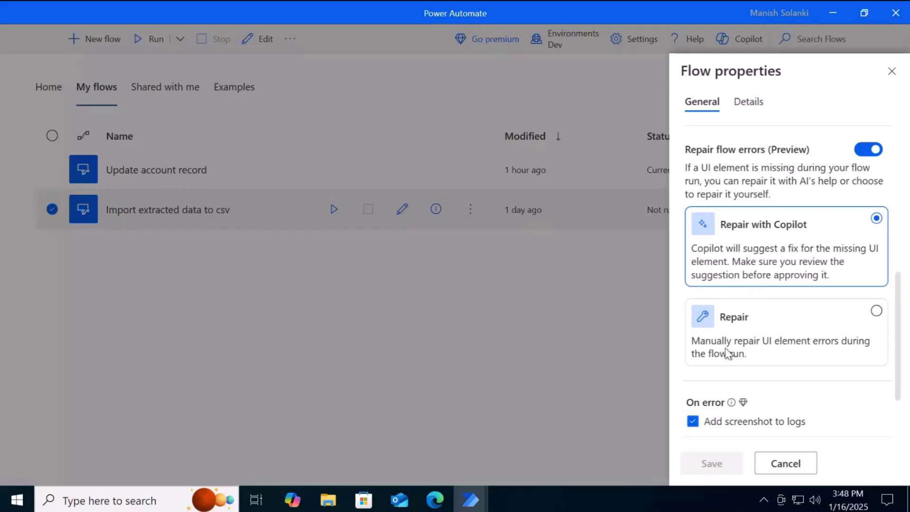
left_click(755, 350)
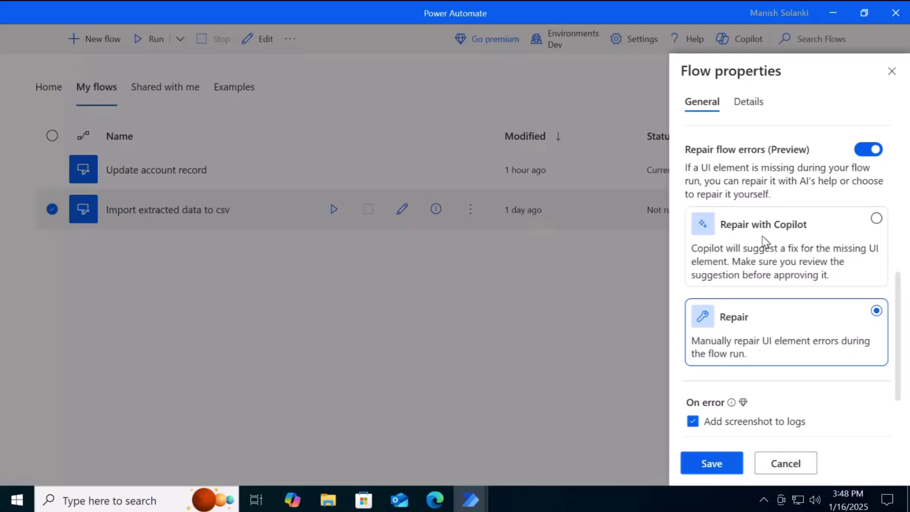
left_click(701, 229)
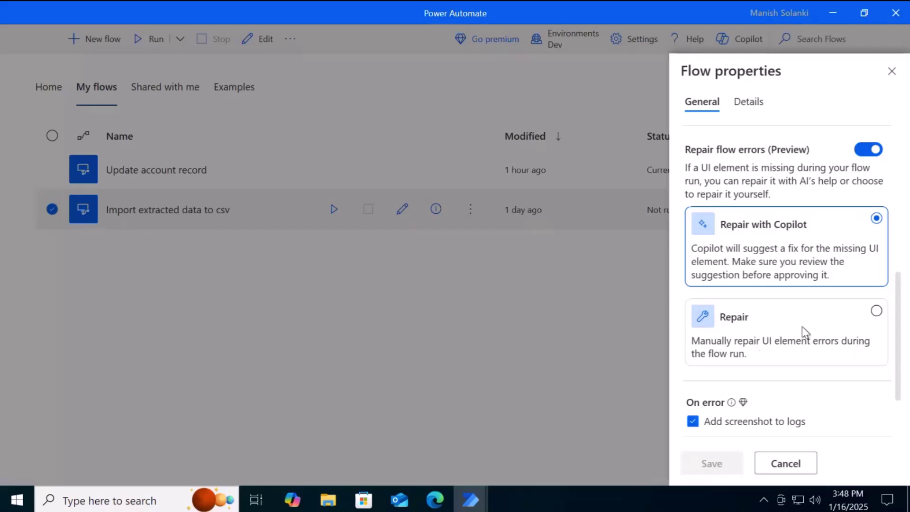
Close flow properties, then minimize the Update account record designer and the console window
left_click(785, 464)
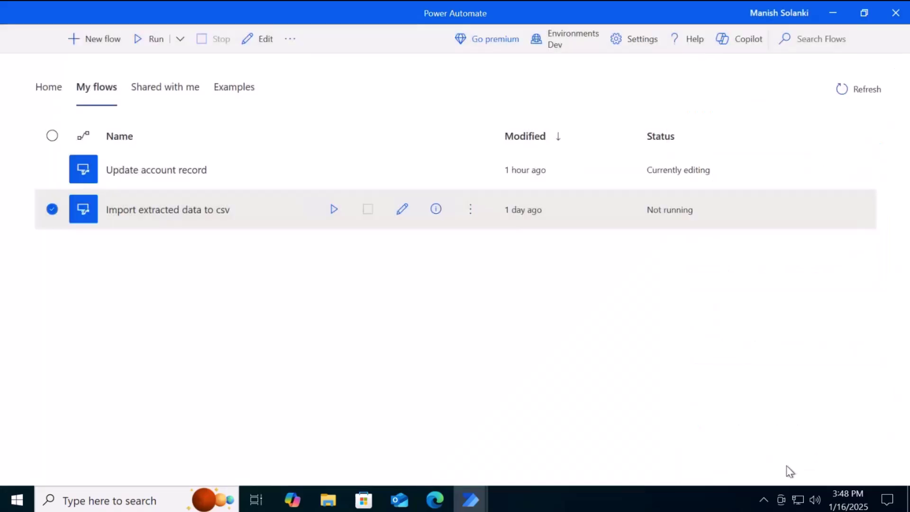
mouse_move(479, 505)
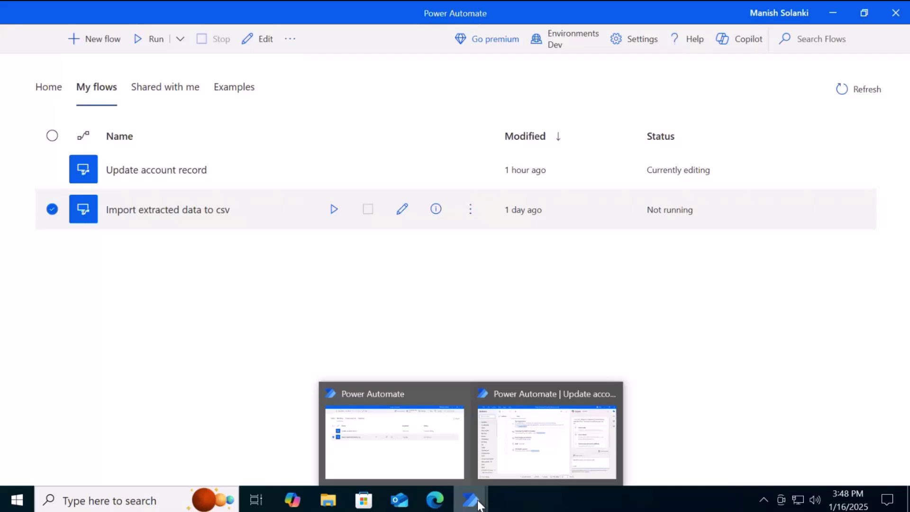
left_click(542, 436)
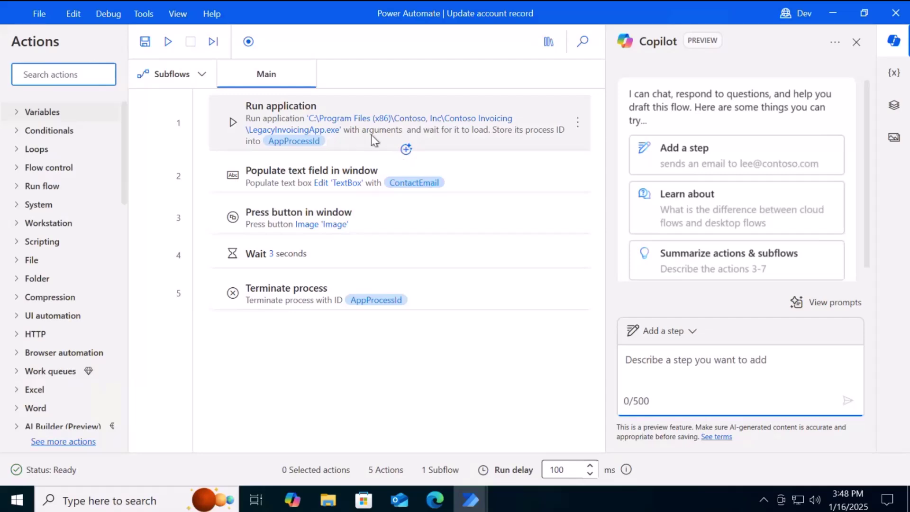
left_click(836, 14)
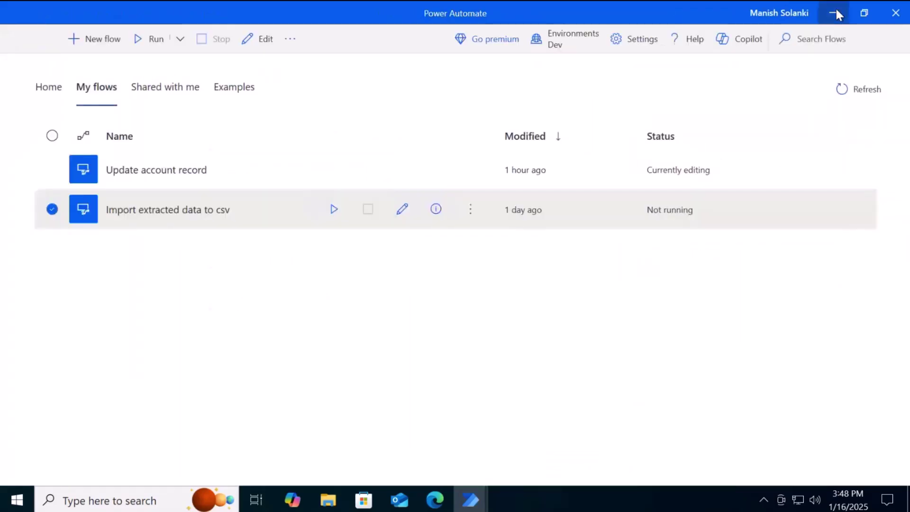
left_click(836, 11)
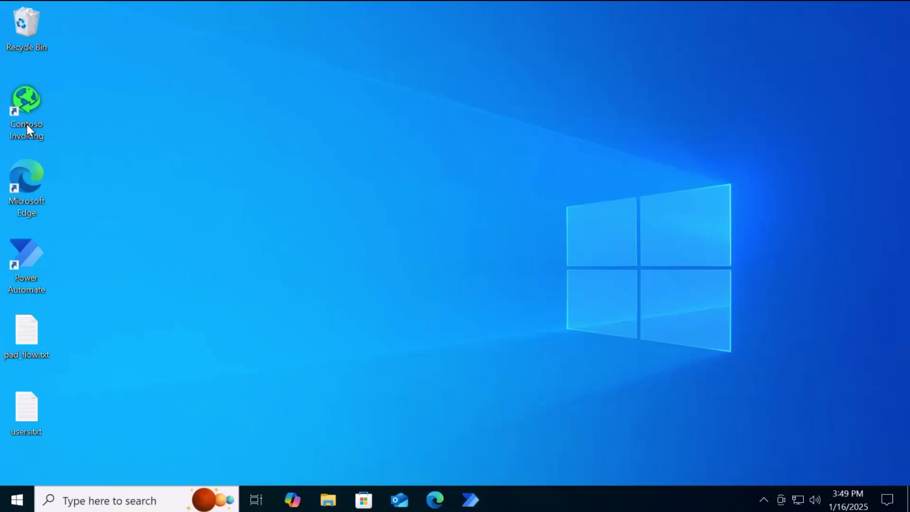
Launch Contoso Invoicing and focus account 1006 Test's empty Contact Email field
double_click(26, 122)
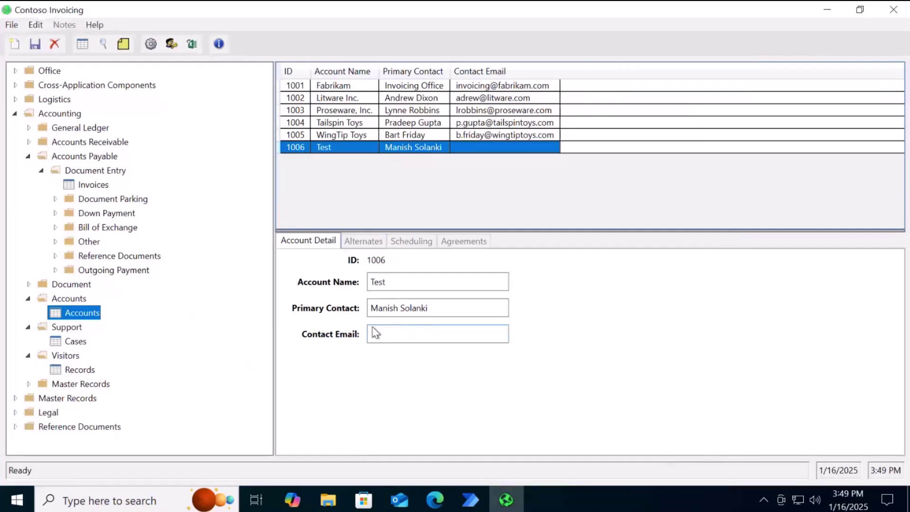
left_click(391, 333)
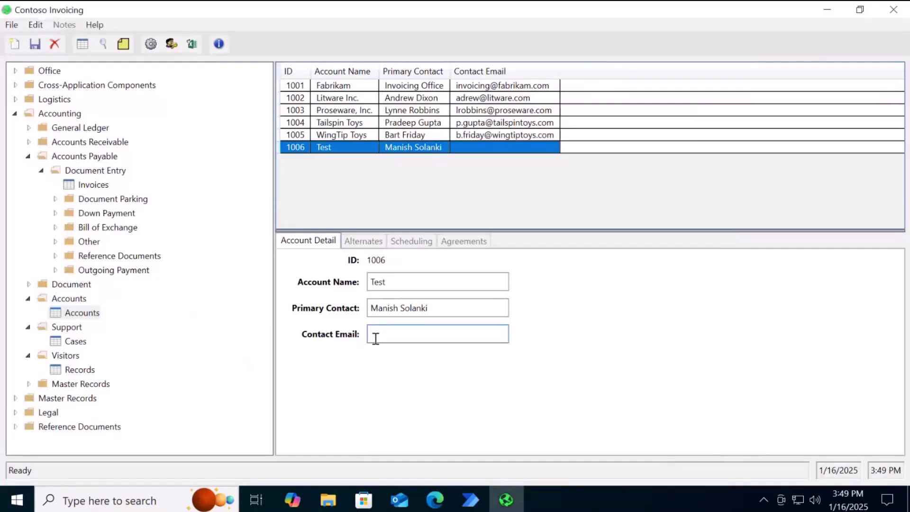
Review the Run application action's settings in Update account record and close without changes
left_click(470, 500)
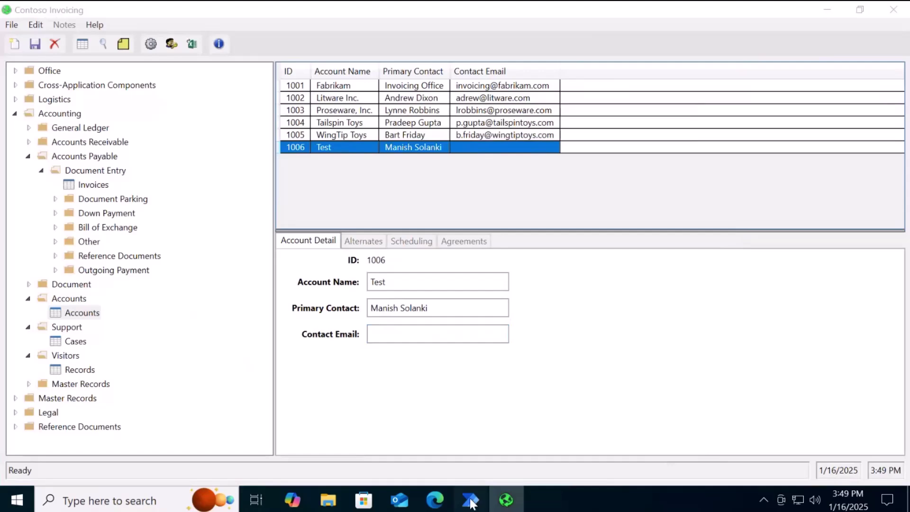
left_click(538, 427)
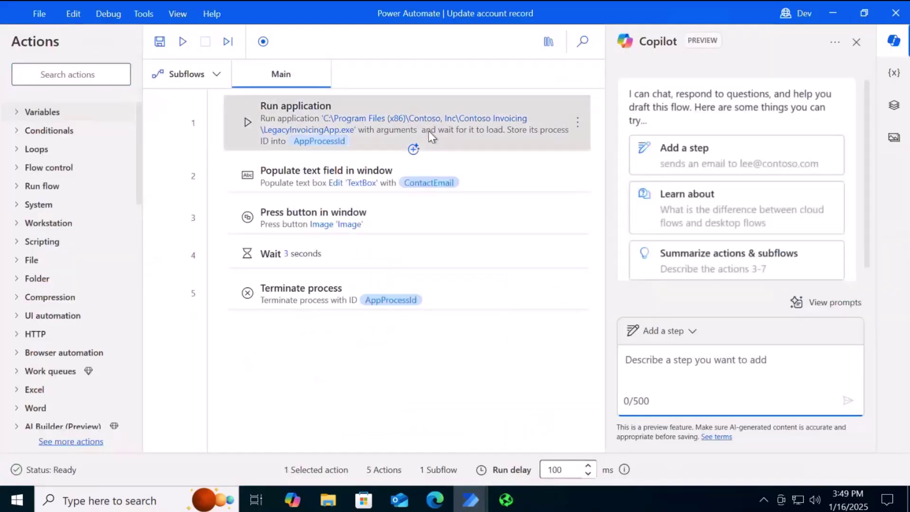
double_click(429, 131)
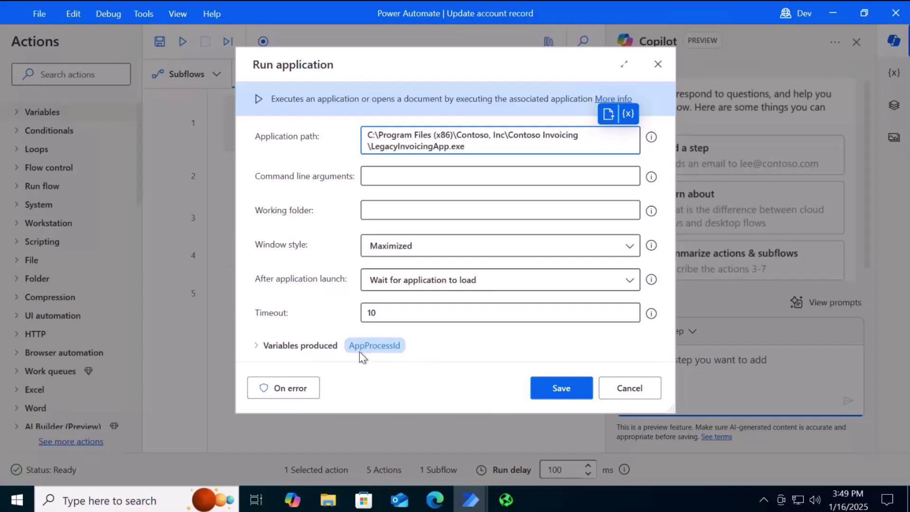
left_click(630, 389)
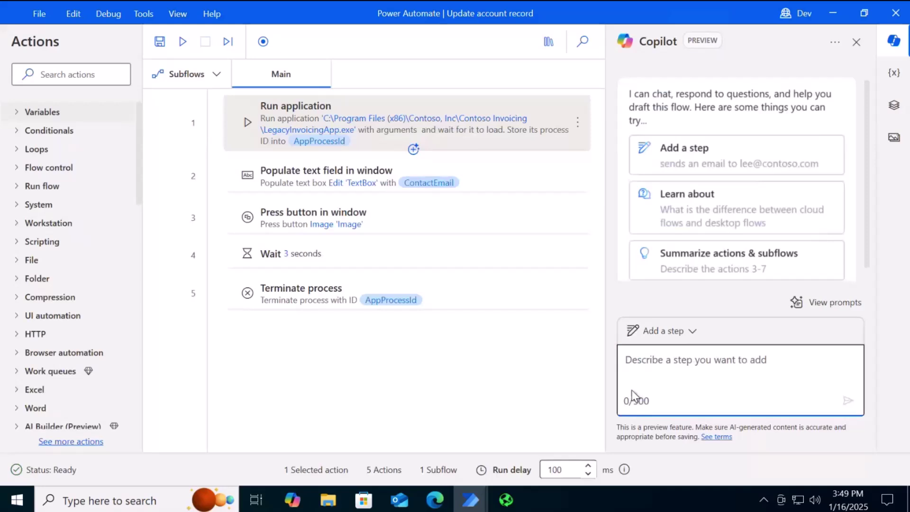
double_click(350, 182)
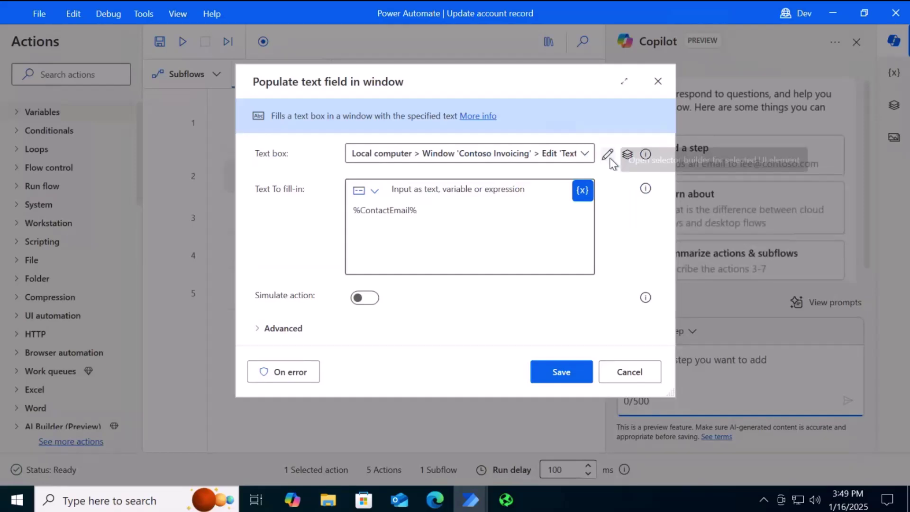
left_click(608, 155)
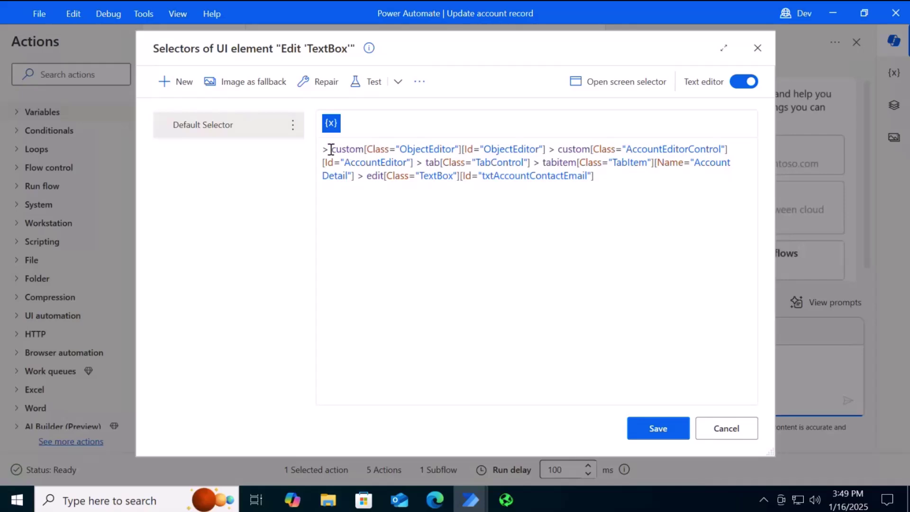
left_click_drag(330, 148, 612, 181)
left_click(510, 205)
double_click(487, 181)
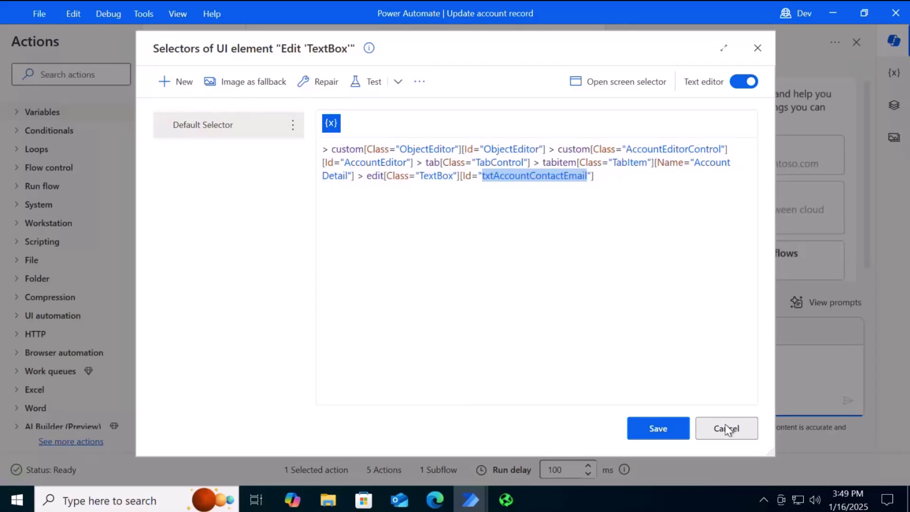
left_click(727, 429)
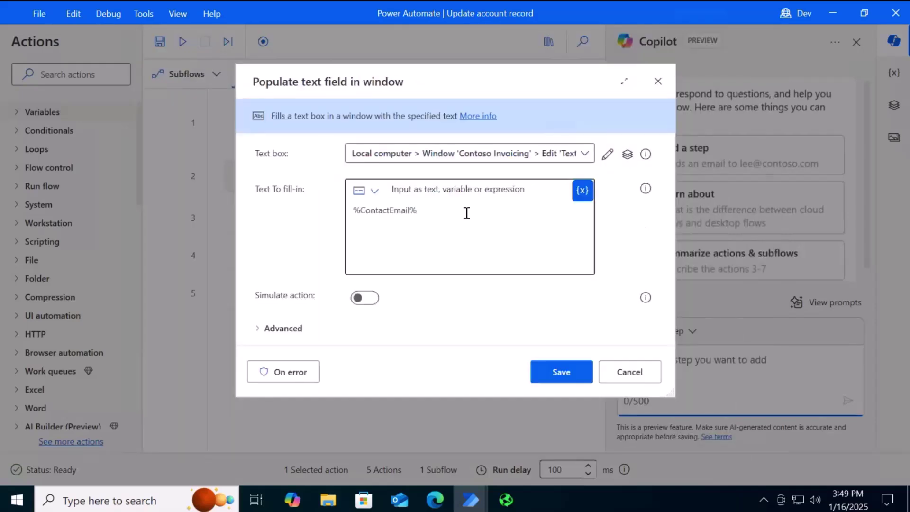
left_click(447, 211)
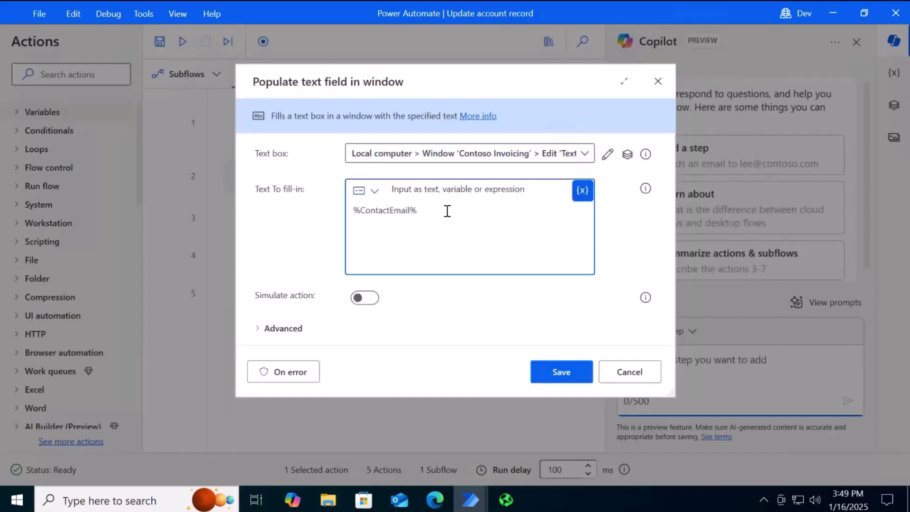
left_click(583, 191)
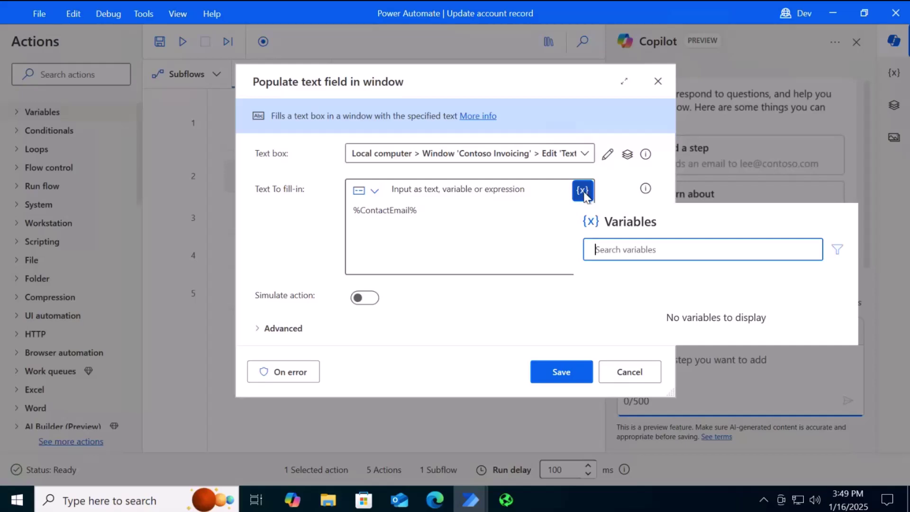
left_click(561, 371)
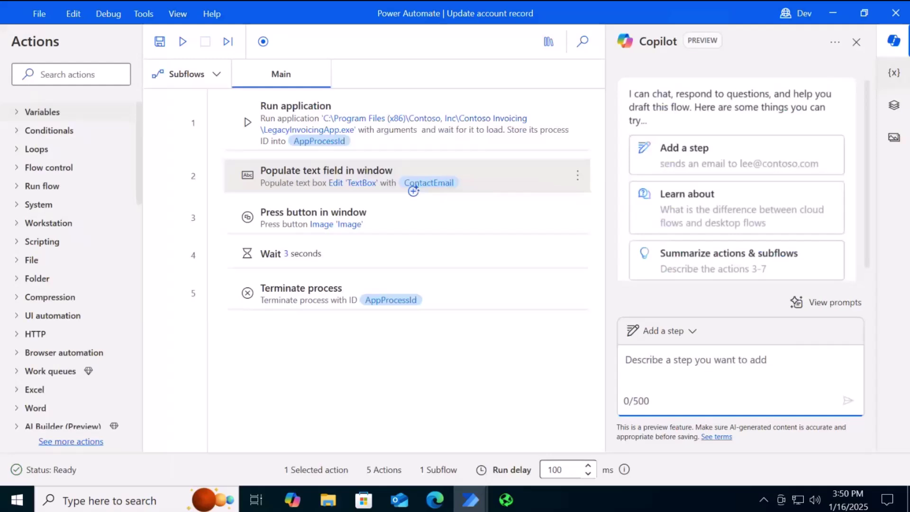
Show the Variables pane and inspect the ContactEmail input variable's properties
left_click(893, 73)
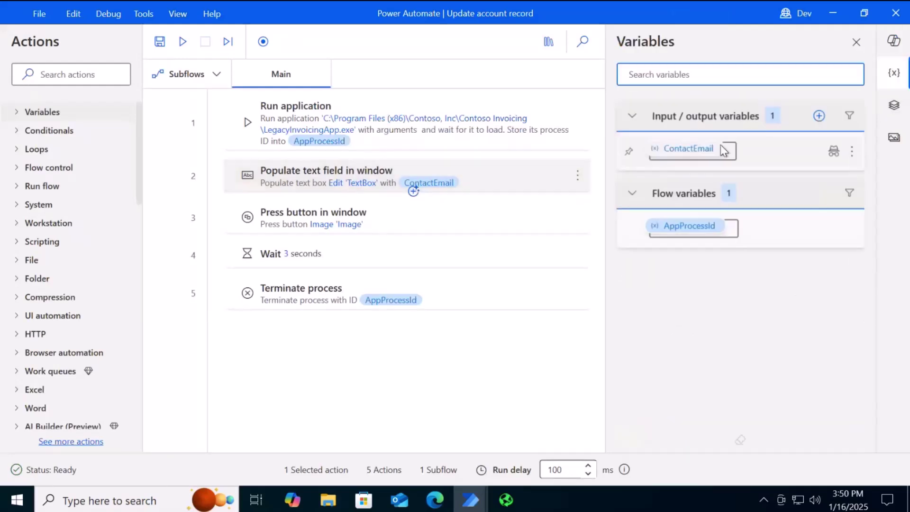
double_click(697, 148)
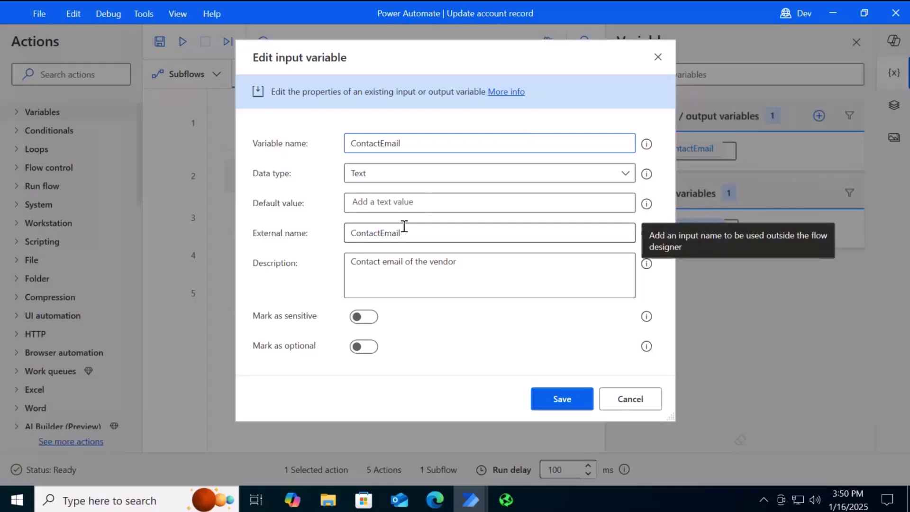
left_click(630, 399)
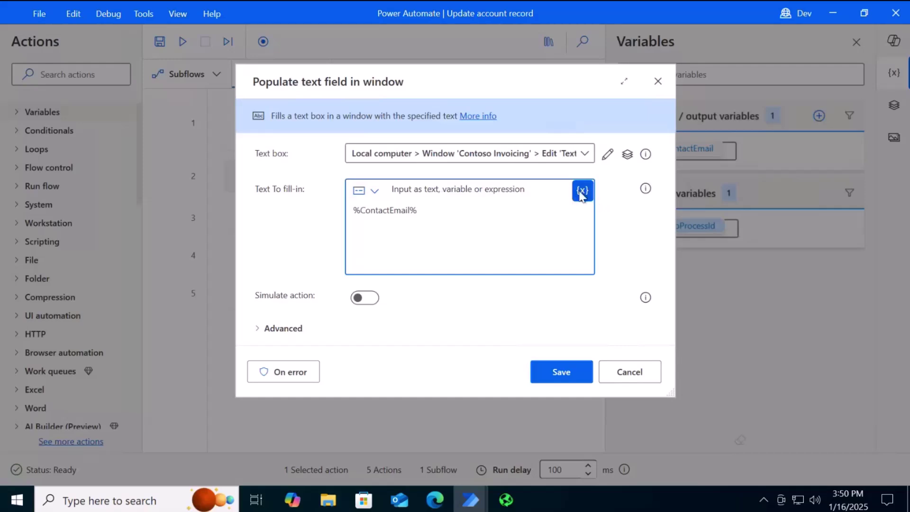
Browse the insertable variables list in Populate text field, then close it unchanged
left_click(582, 191)
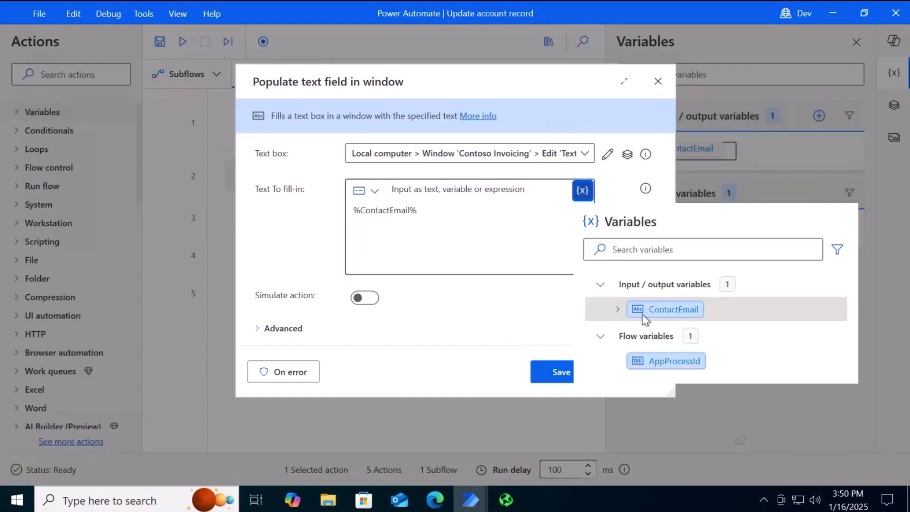
left_click(474, 370)
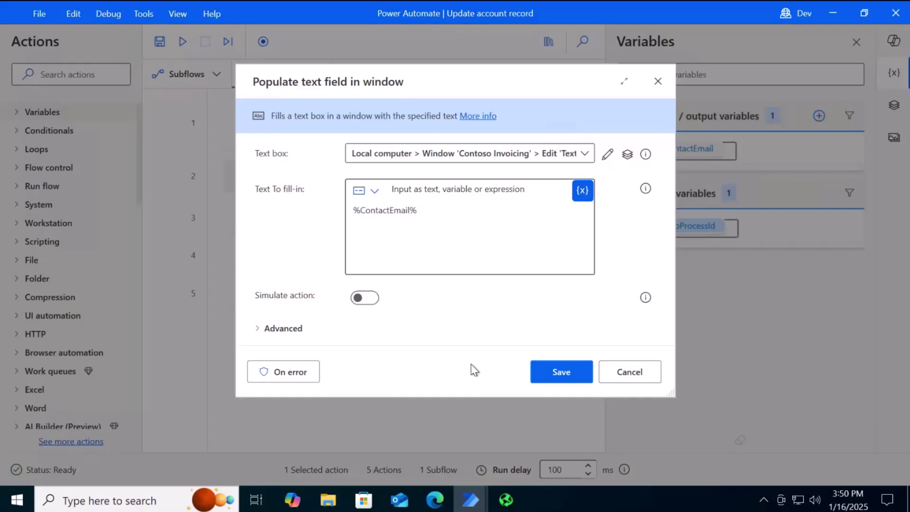
left_click(561, 372)
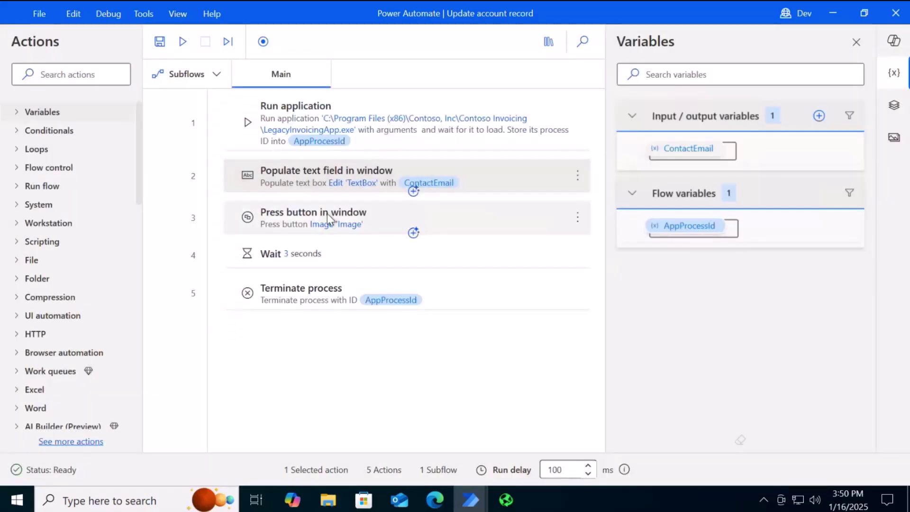
Inspect the Press button in window action and its captured UI element, leaving it unchanged
left_click(323, 217)
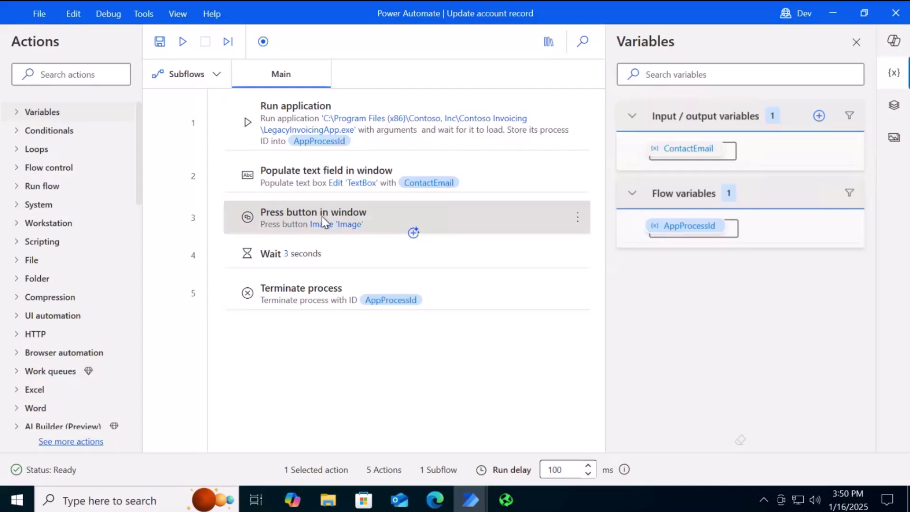
double_click(322, 218)
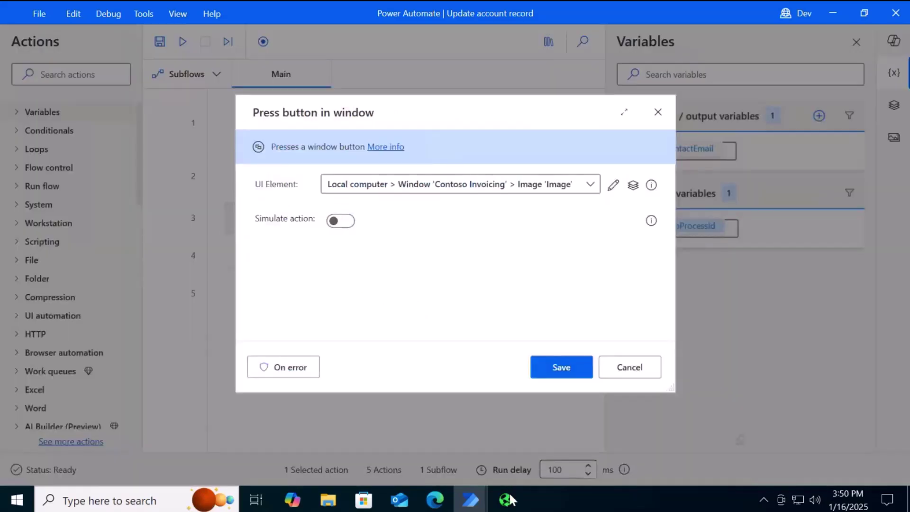
left_click(507, 500)
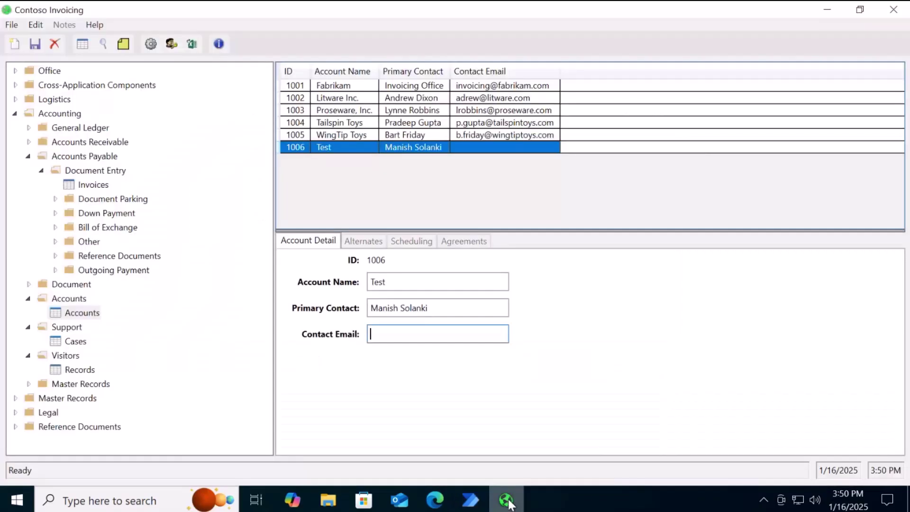
left_click(392, 334)
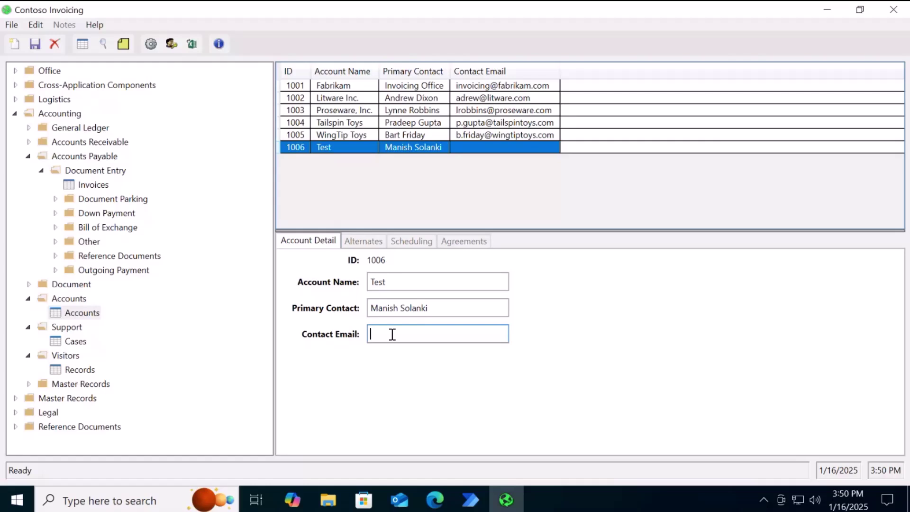
left_click(483, 503)
left_click(519, 453)
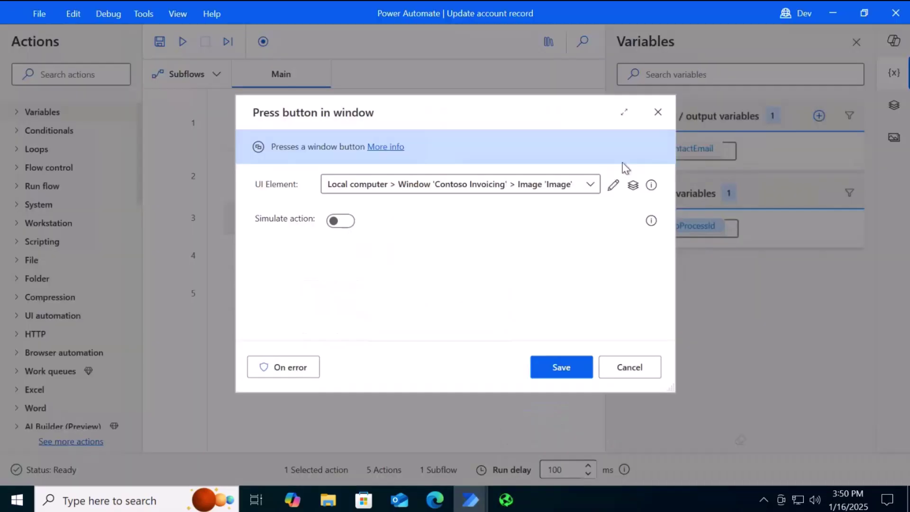
left_click(633, 185)
left_click(619, 370)
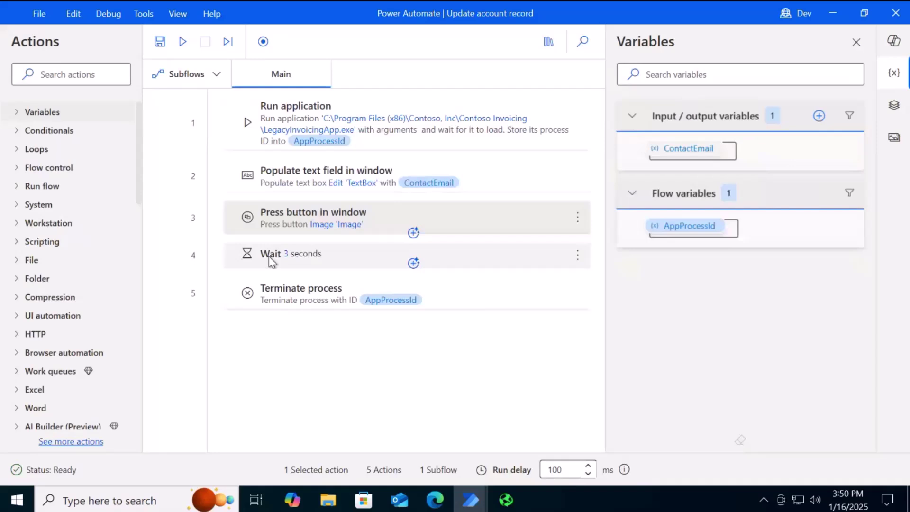
Review the Terminate process action's Process ID setting without changes, then run the flow
left_click(272, 261)
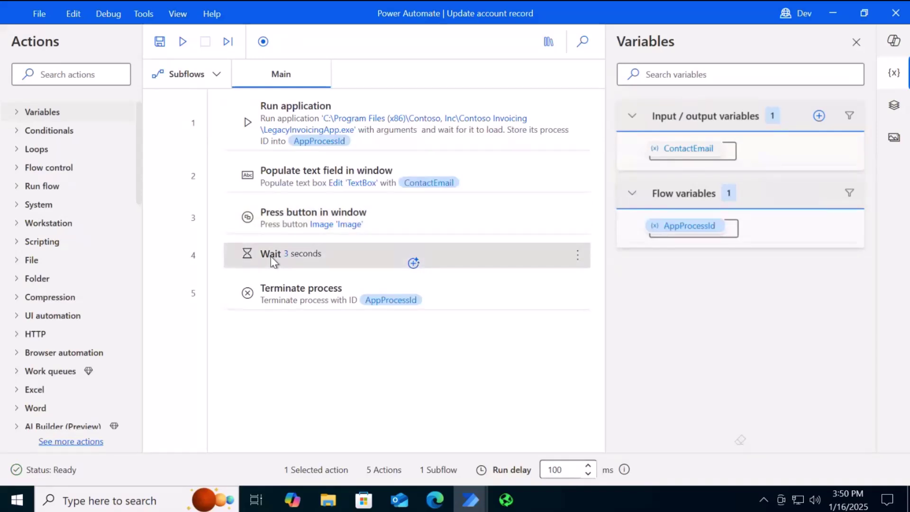
double_click(301, 297)
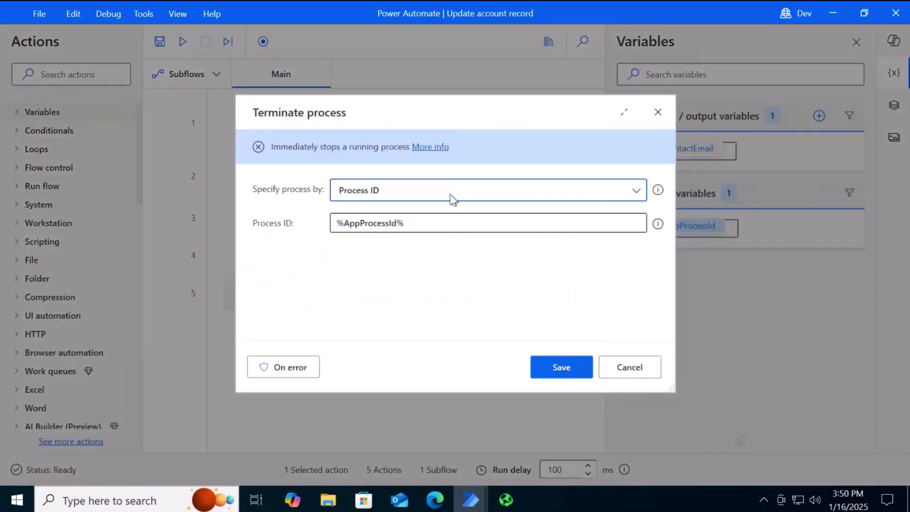
left_click(419, 224)
left_click(634, 200)
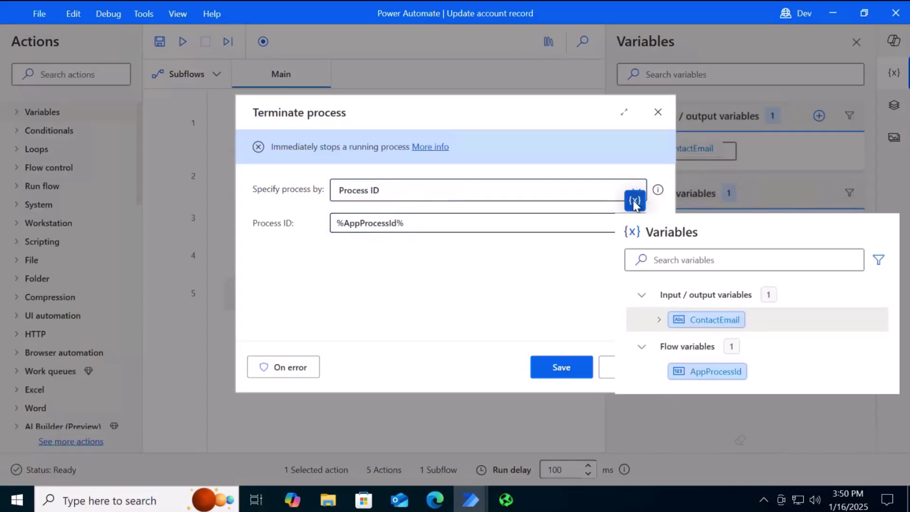
left_click(490, 369)
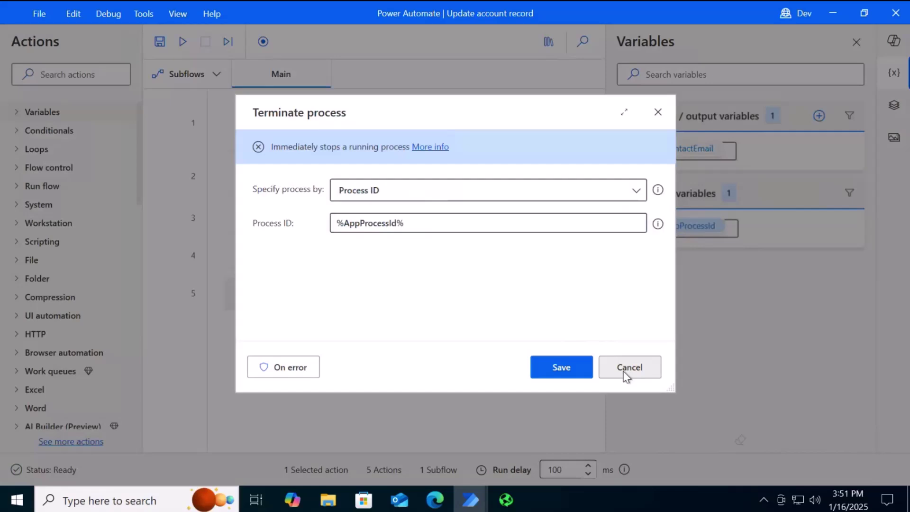
left_click(624, 369)
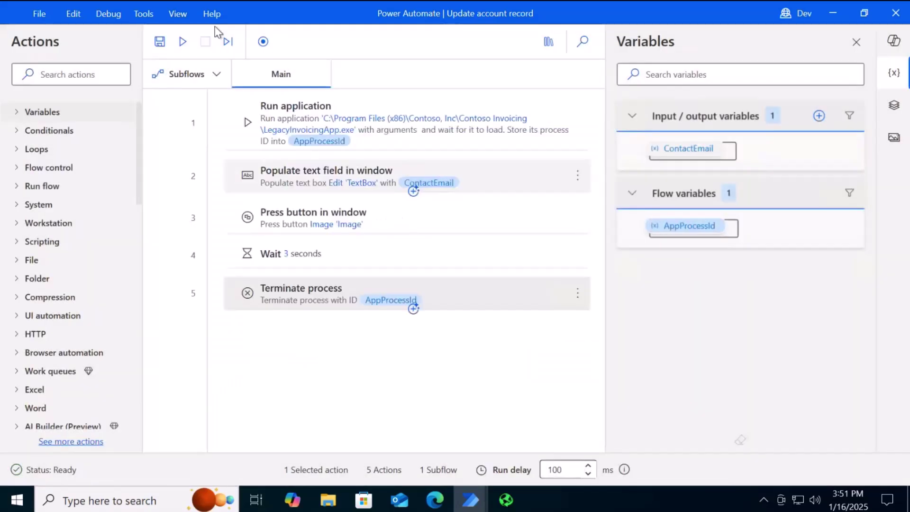
left_click(183, 43)
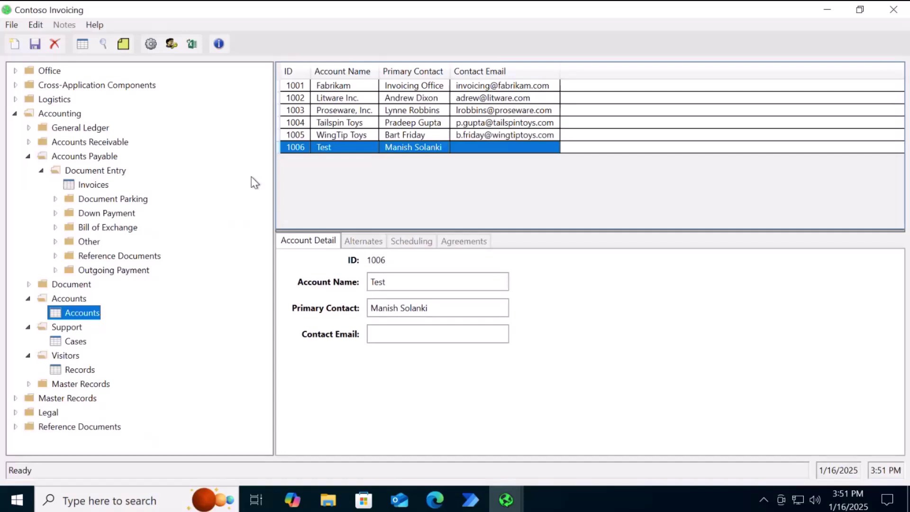
Read the line 2 error details (failed to write in textbox) and close them
left_click(469, 502)
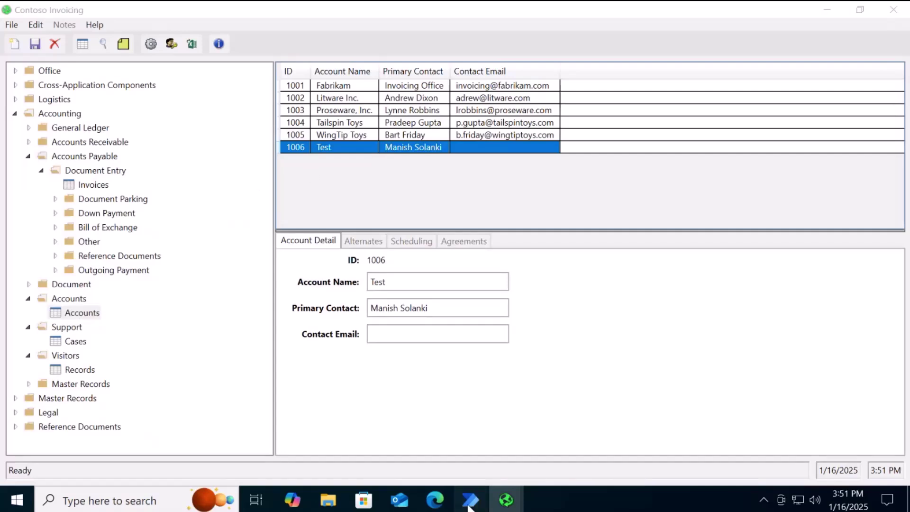
left_click(546, 468)
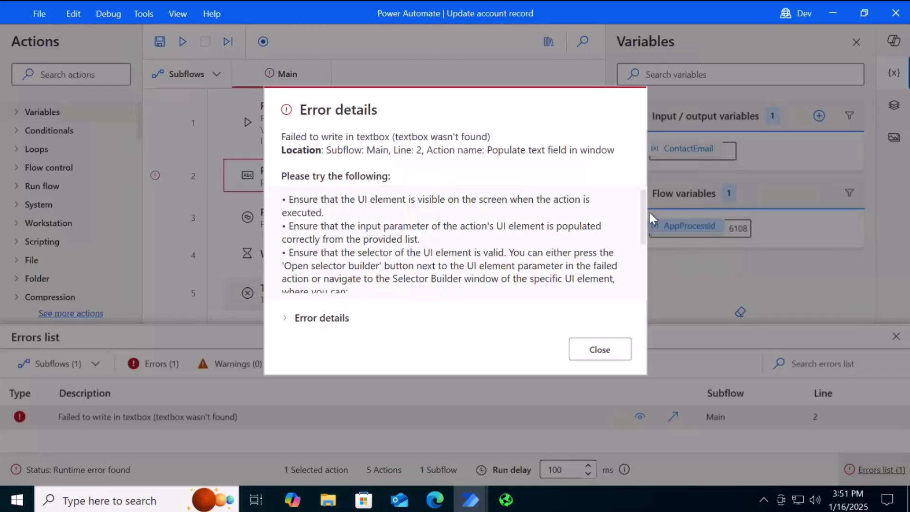
scroll(643, 244, "down", 1)
scroll(644, 256, "down", 3)
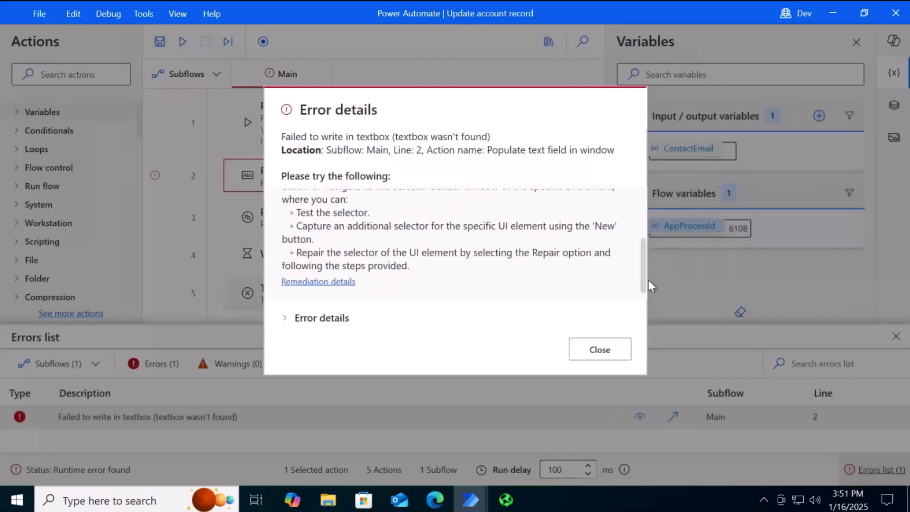
left_click_drag(644, 282, 652, 289)
left_click(598, 350)
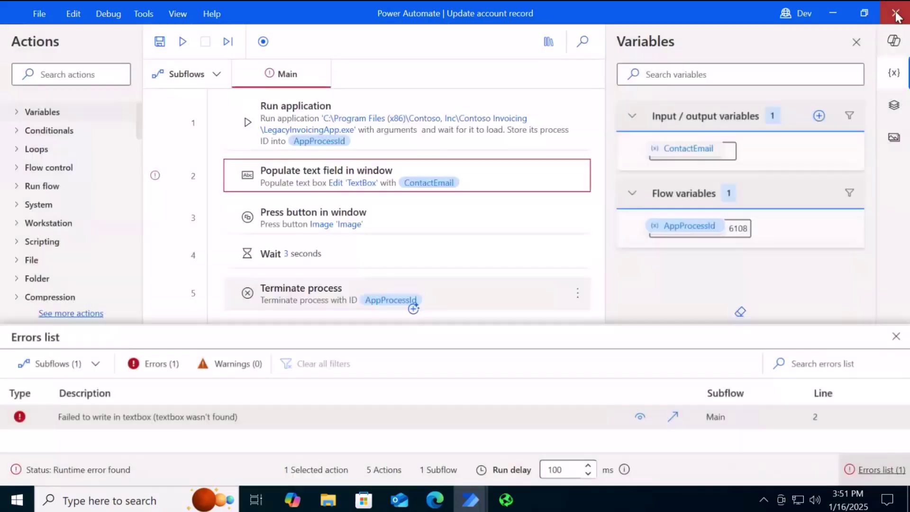
Close the designer and Contoso Invoicing, then show the Attended mode demo desktop-flow step's parameters
left_click(896, 15)
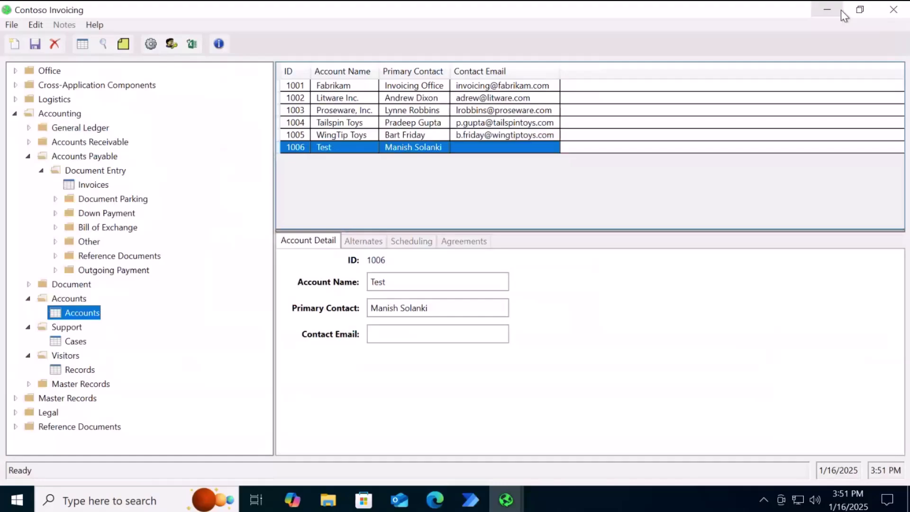
left_click(893, 12)
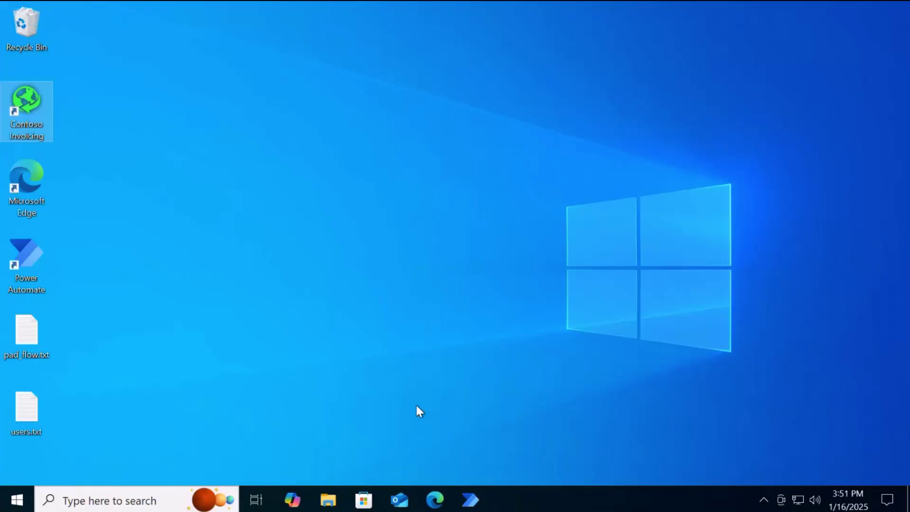
left_click(427, 508)
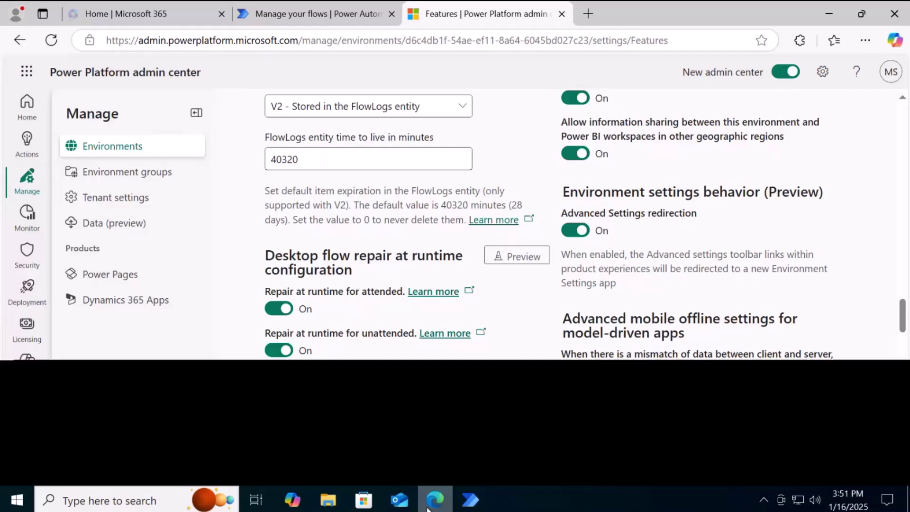
left_click(312, 13)
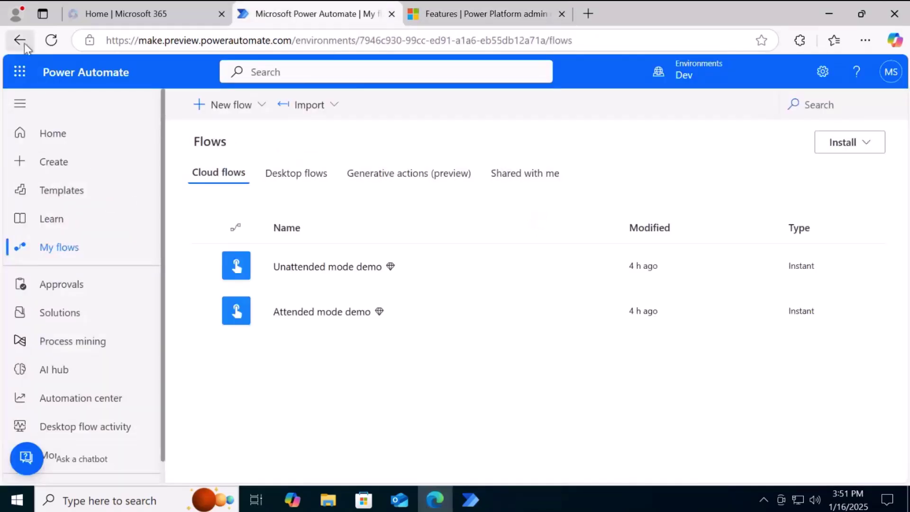
key("alt+Left")
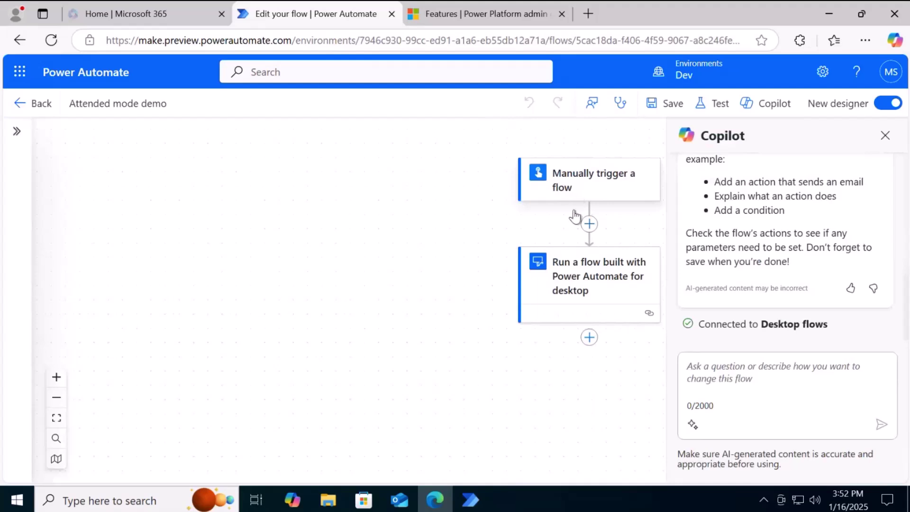
left_click(577, 280)
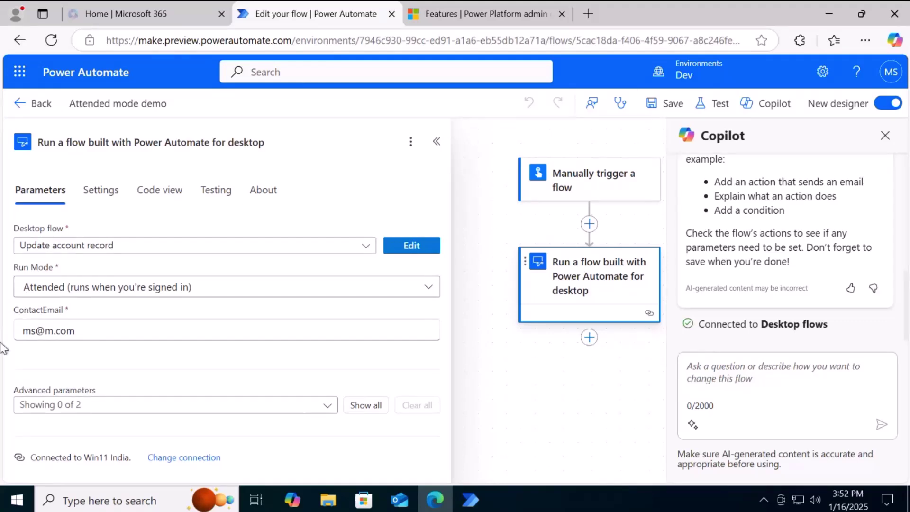
Check the ContactEmail parameter, then start a manual test run of the Attended mode demo flow
left_click(80, 330)
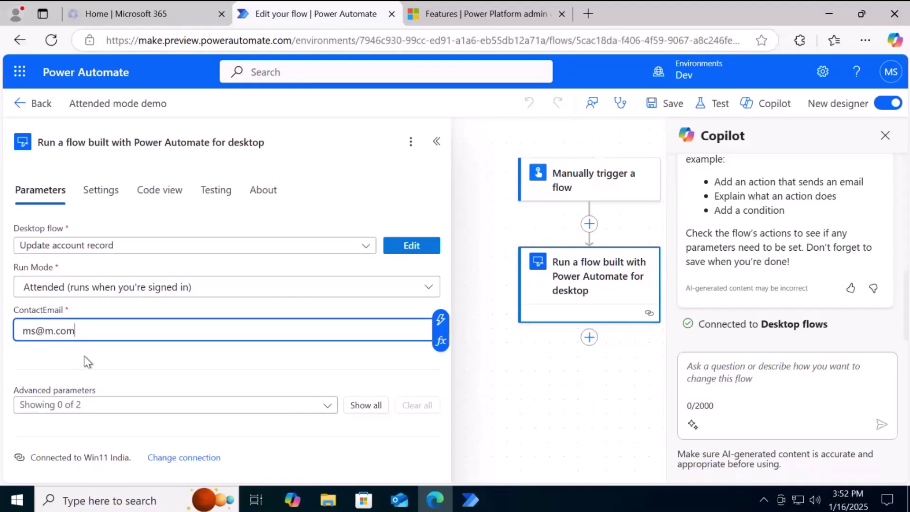
left_click(721, 104)
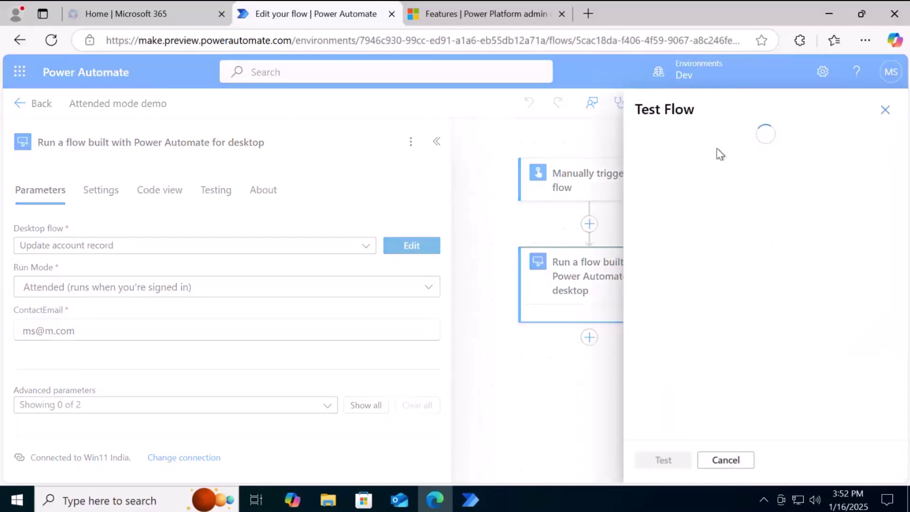
left_click(718, 155)
left_click(664, 460)
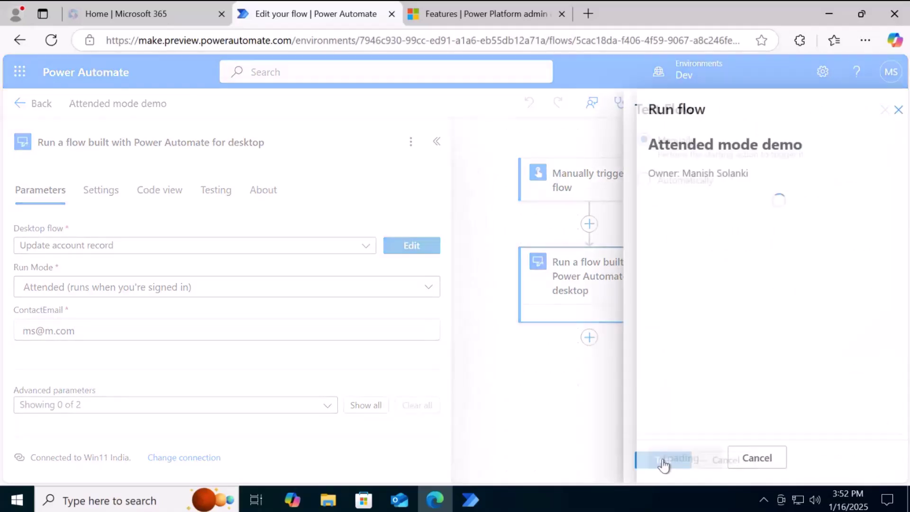
left_click(665, 459)
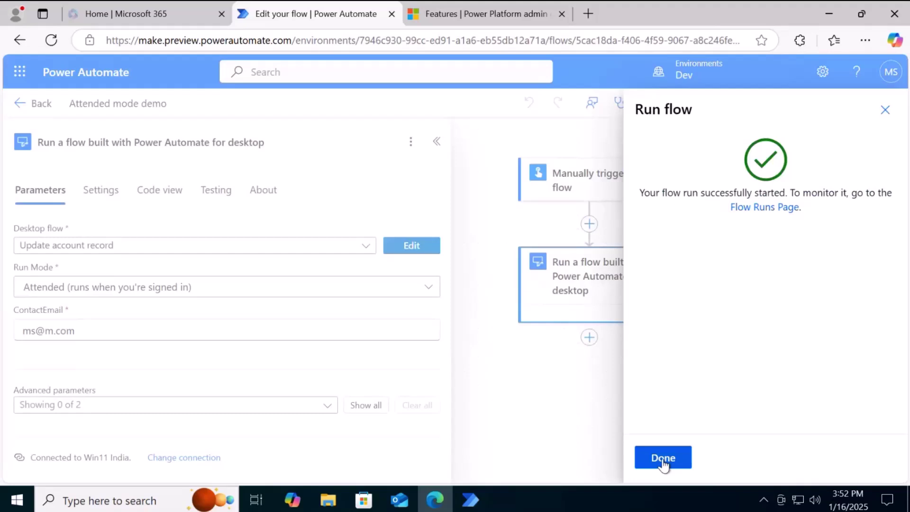
left_click(663, 458)
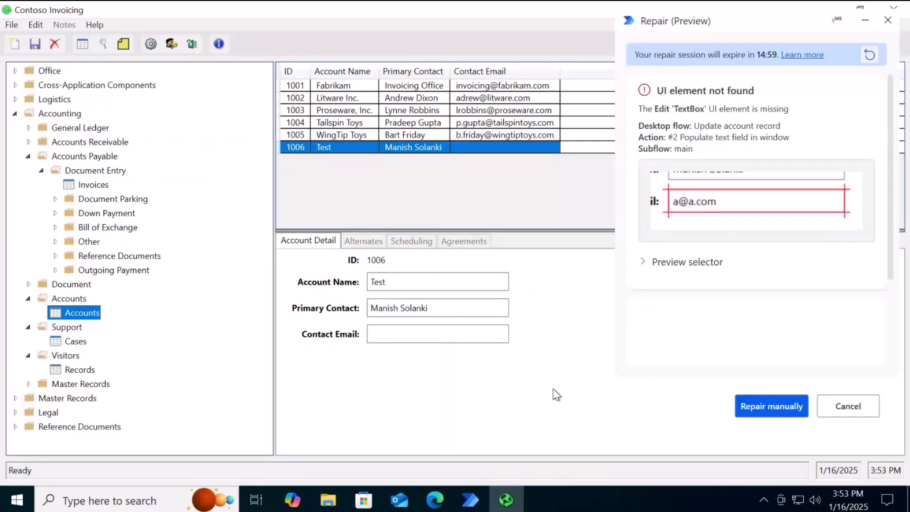
Scroll through the Repair (Preview) error details and Suggested fix card, revealing the missing element's selector
left_click_drag(891, 181, 888, 268)
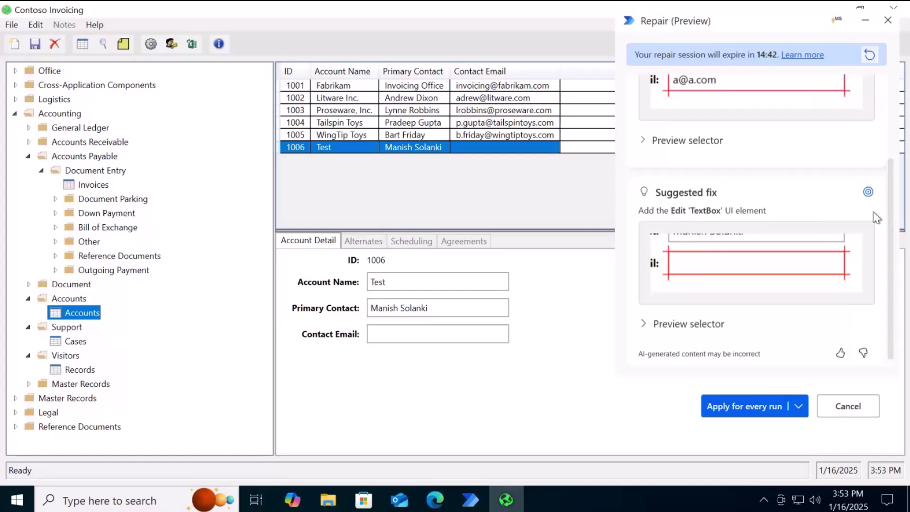
left_click_drag(893, 223, 886, 112)
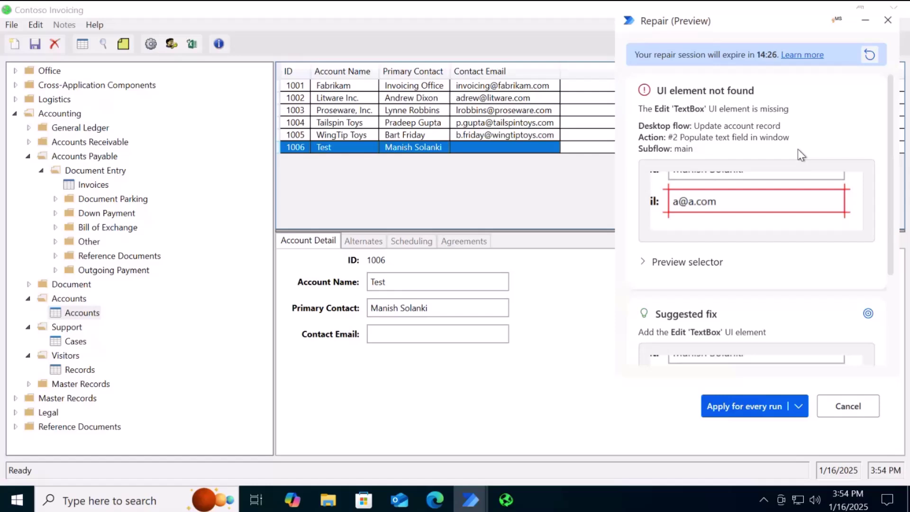
left_click_drag(888, 148, 887, 151)
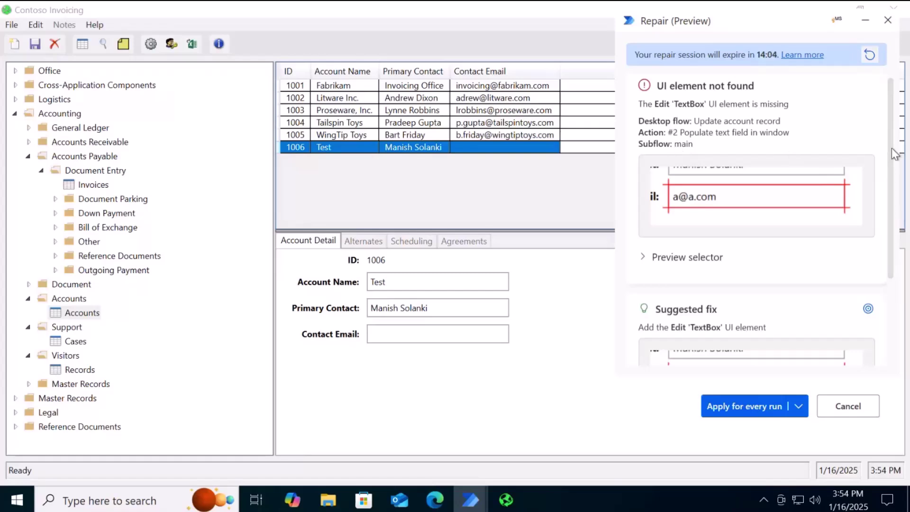
left_click_drag(888, 157, 889, 194)
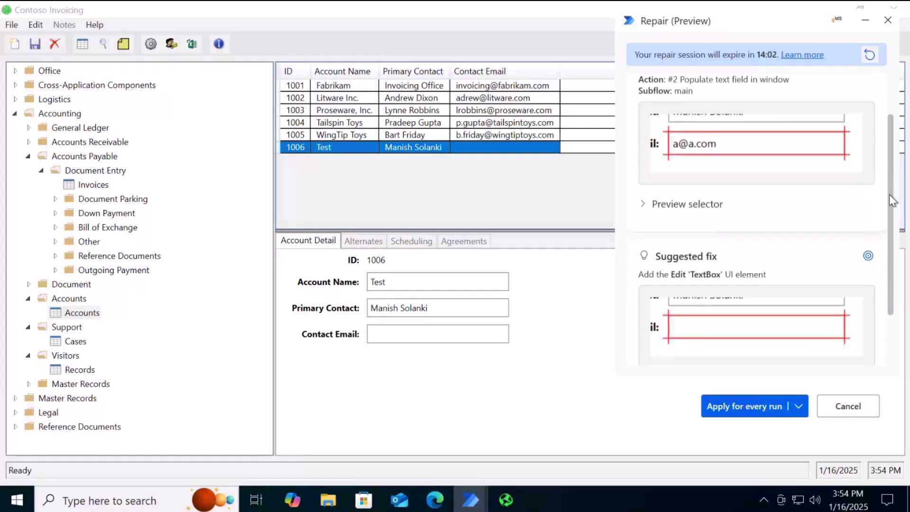
left_click(643, 202)
Locate the suggested Contact Email box in the Contoso Invoicing window from the repair pane
scroll(888, 204, "down", 2)
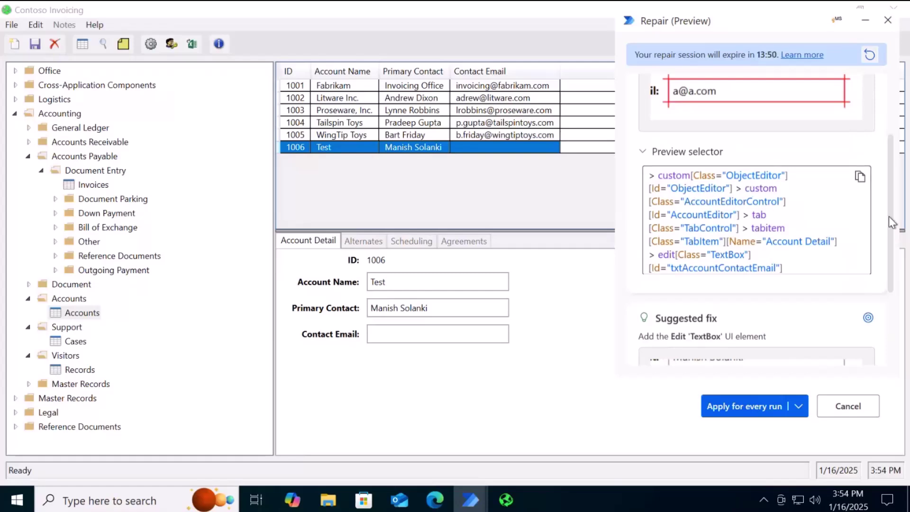
scroll(888, 216, "down", 3)
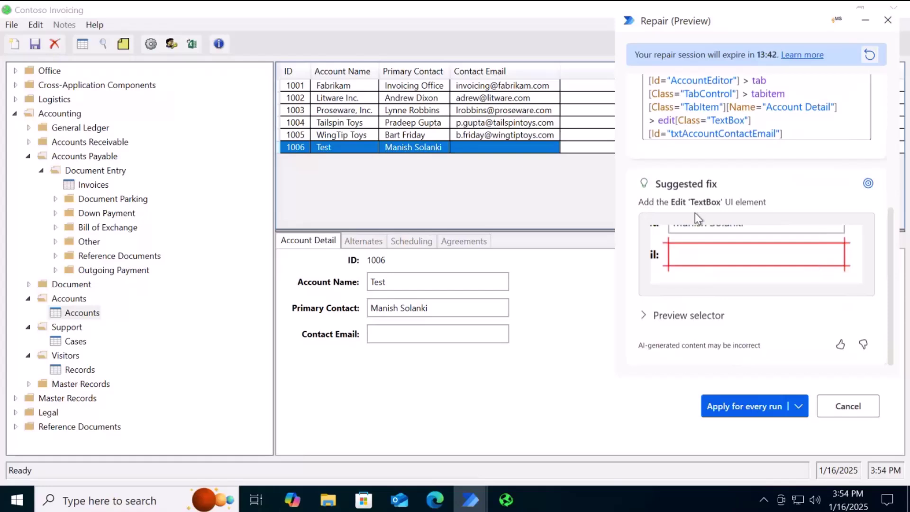
left_click(868, 184)
left_click(867, 186)
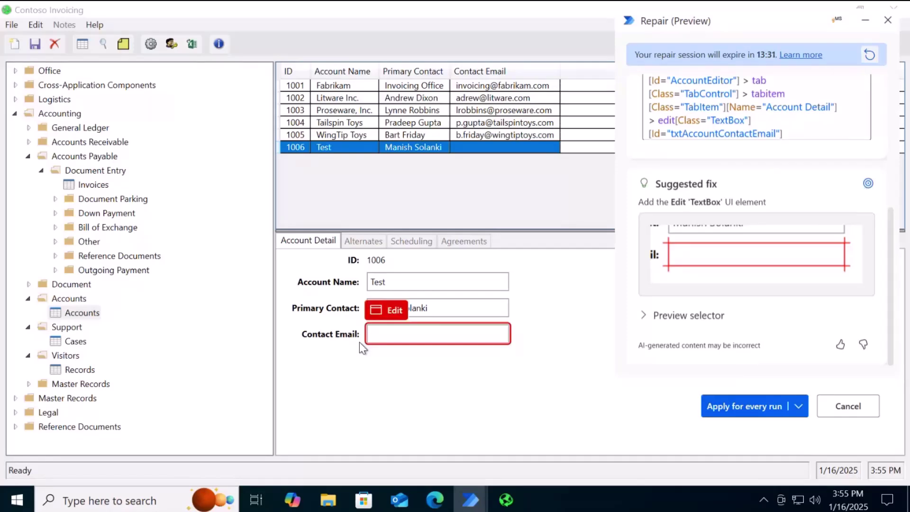
Expand the suggested fix's preview selector and check its new id txtAccountContactEmail192
left_click(645, 317)
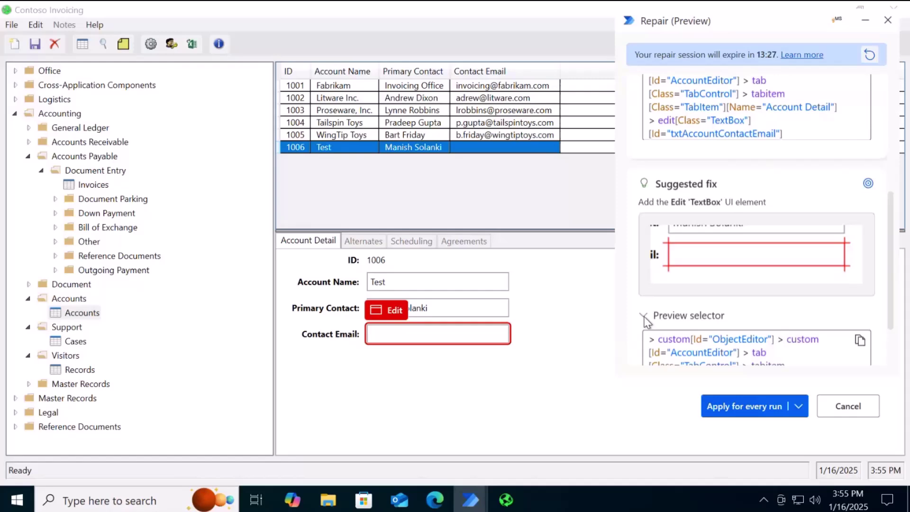
scroll(829, 314, "down", 2)
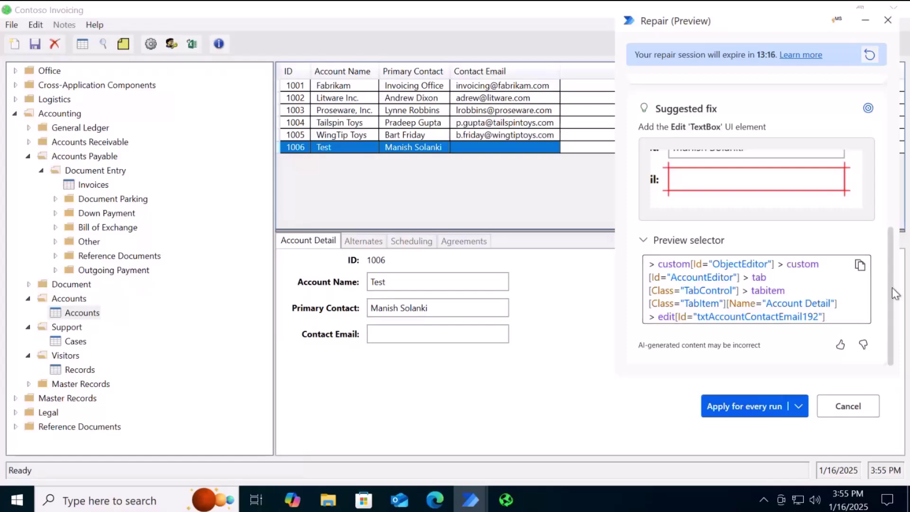
left_click_drag(818, 316, 697, 317)
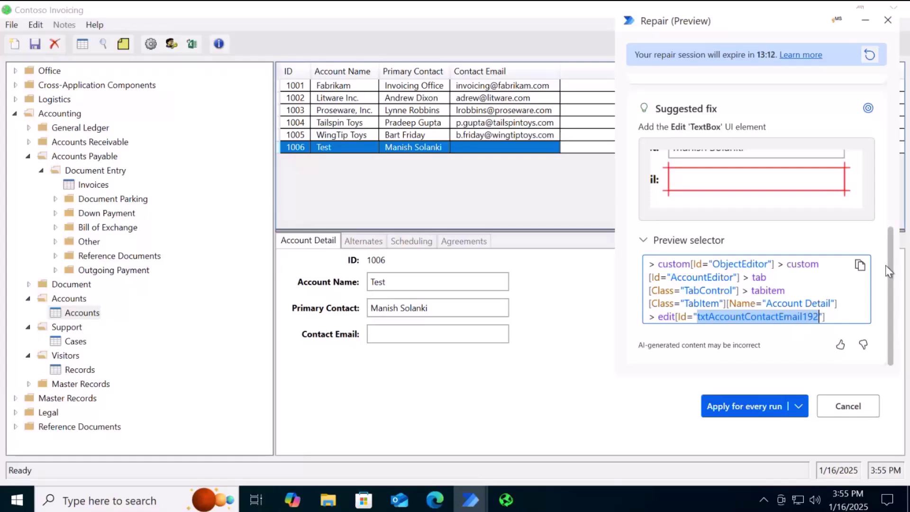
scroll(885, 265, "up", 3)
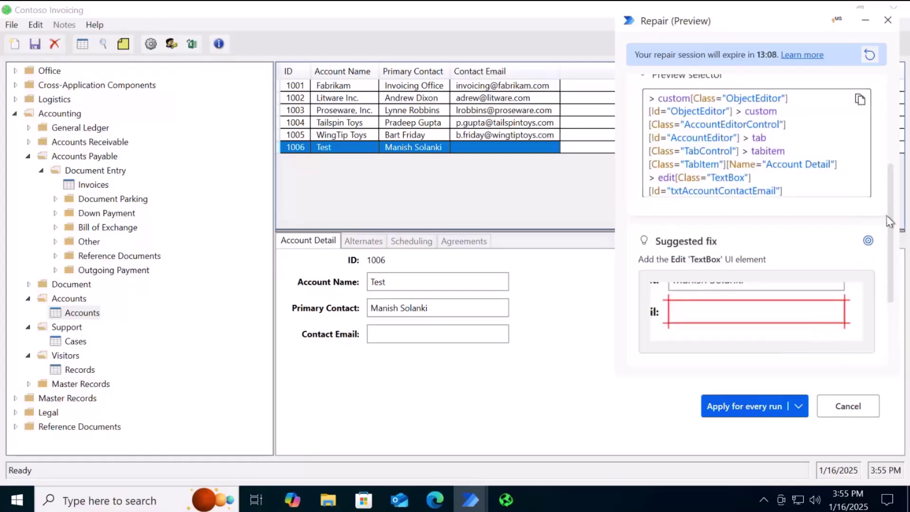
scroll(878, 299, "down", 3)
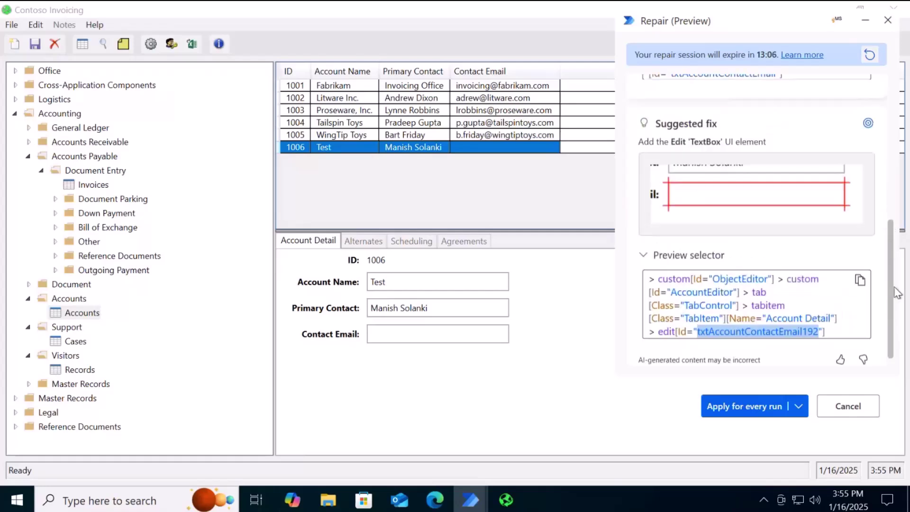
left_click(808, 318)
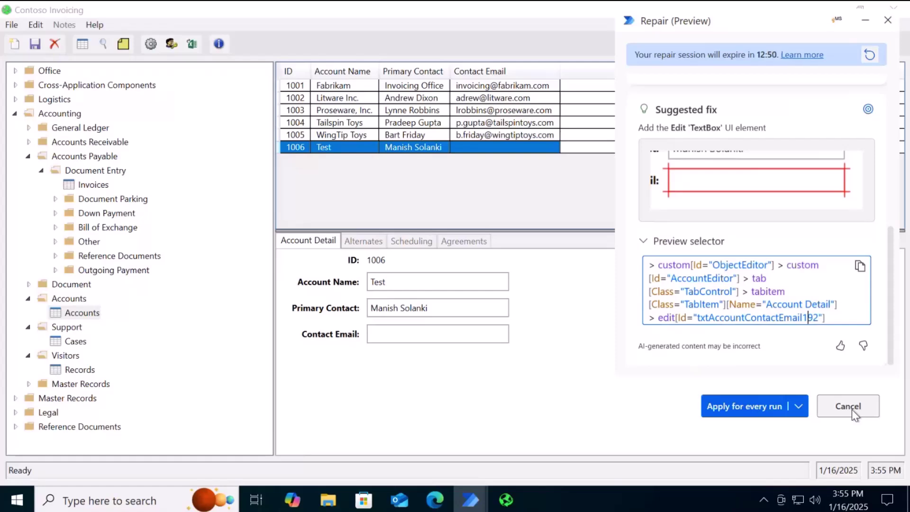
Apply the suggested selector fix for every run and dismiss the UI Selector added confirmation
left_click(799, 406)
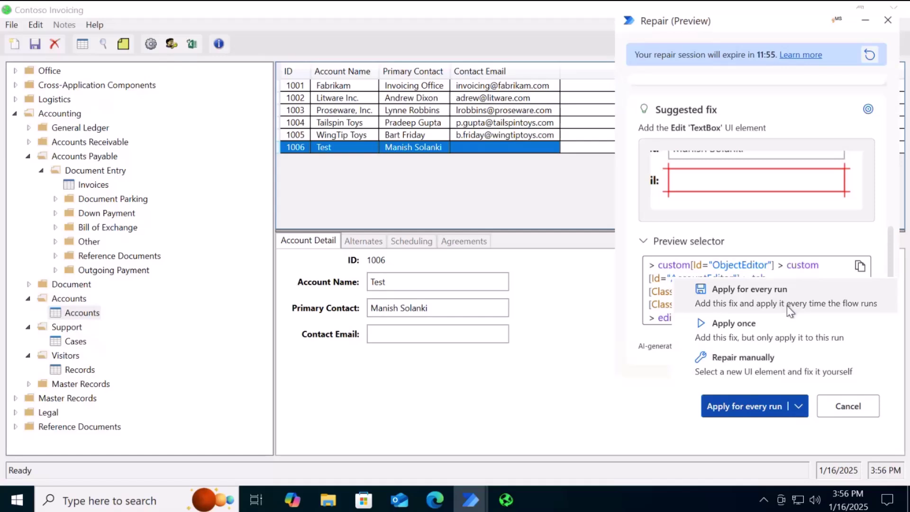
left_click(745, 292)
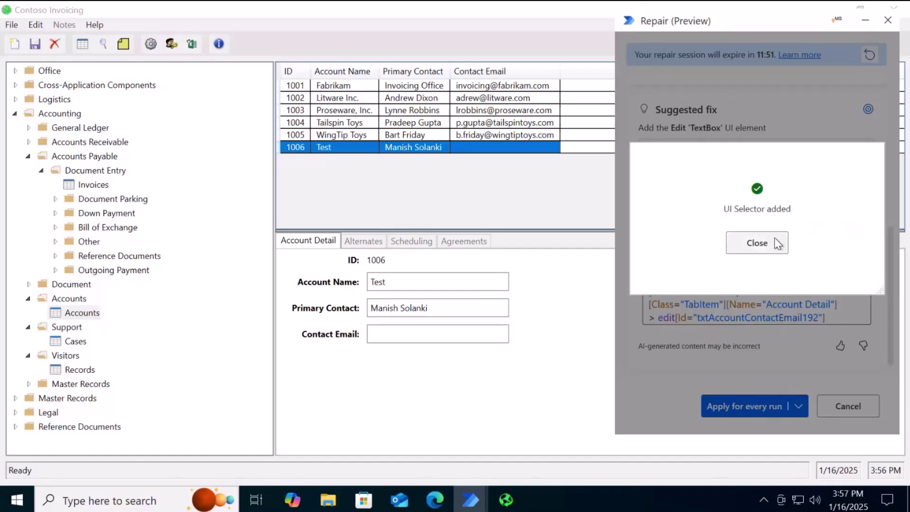
left_click(777, 243)
Fill in the contact's e-mail in the Contact Email field and save account 1006
left_click(440, 336)
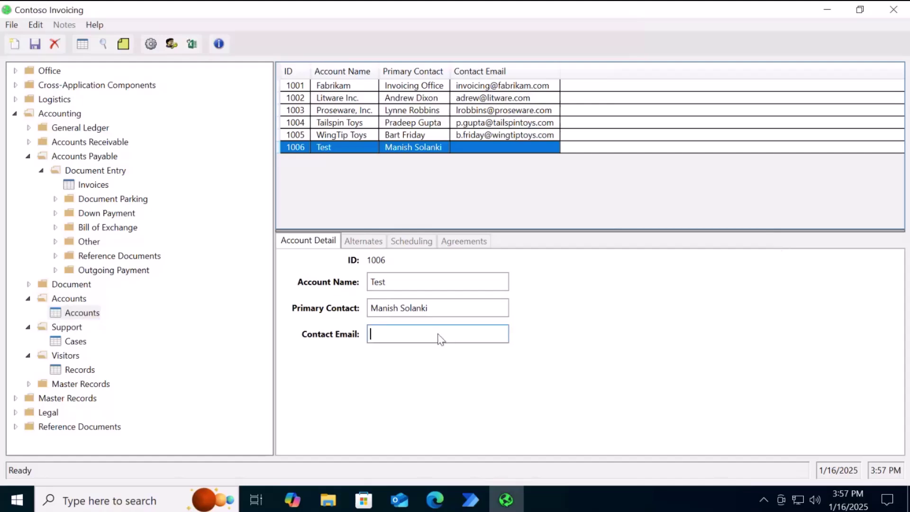
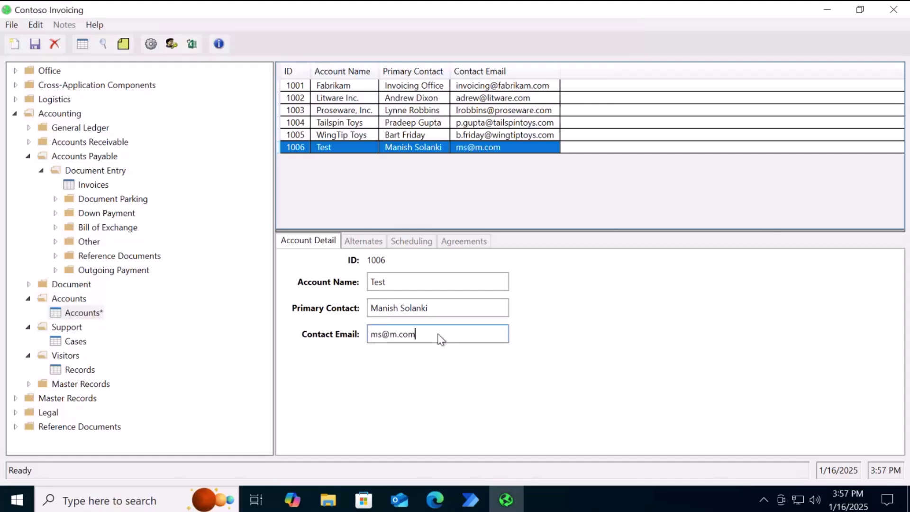
key("ctrl+s")
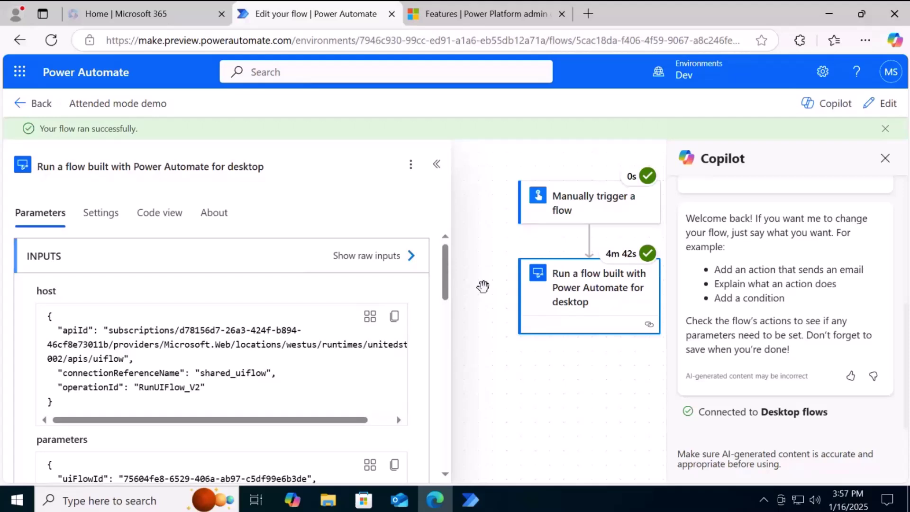
Open the Update account record flow for editing from the desktop console
scroll(484, 286, "down", 2)
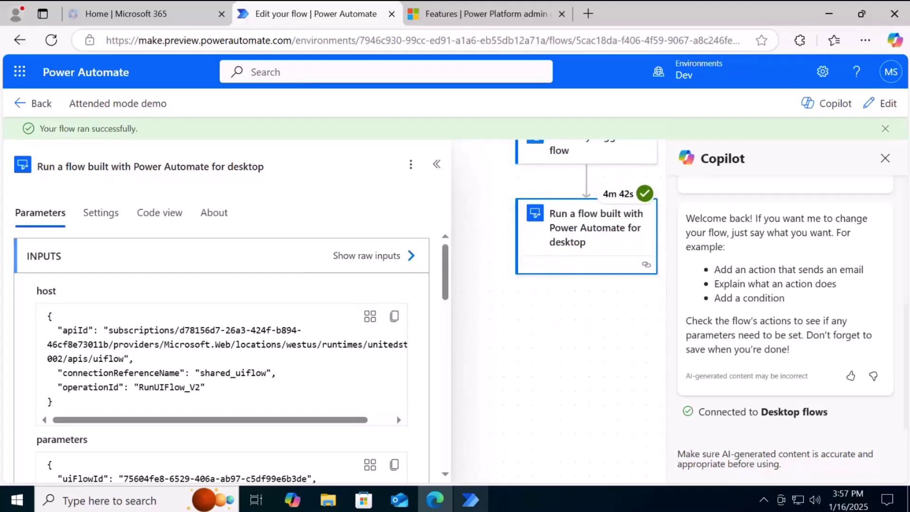
left_click(469, 505)
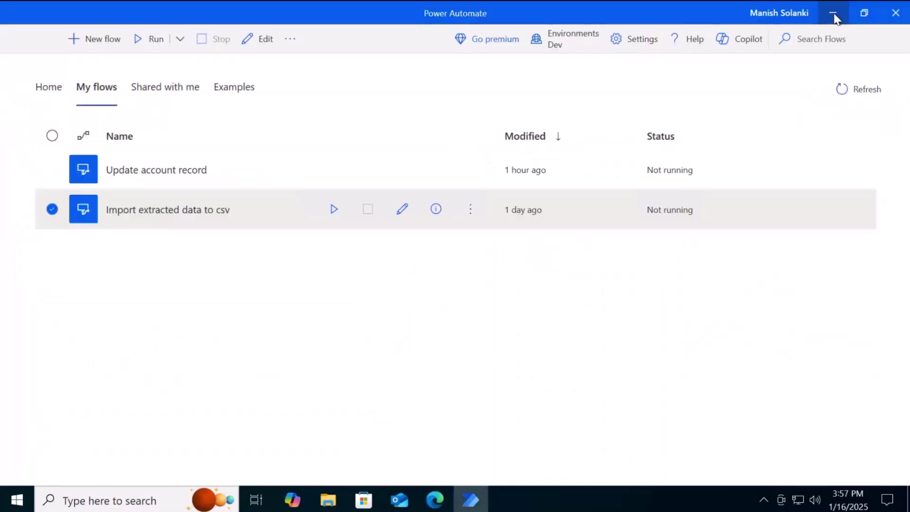
left_click(832, 14)
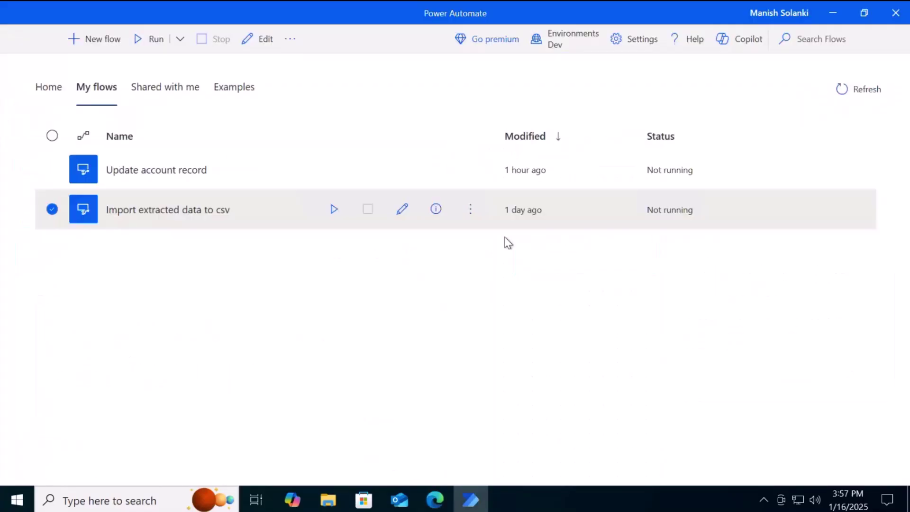
left_click(471, 171)
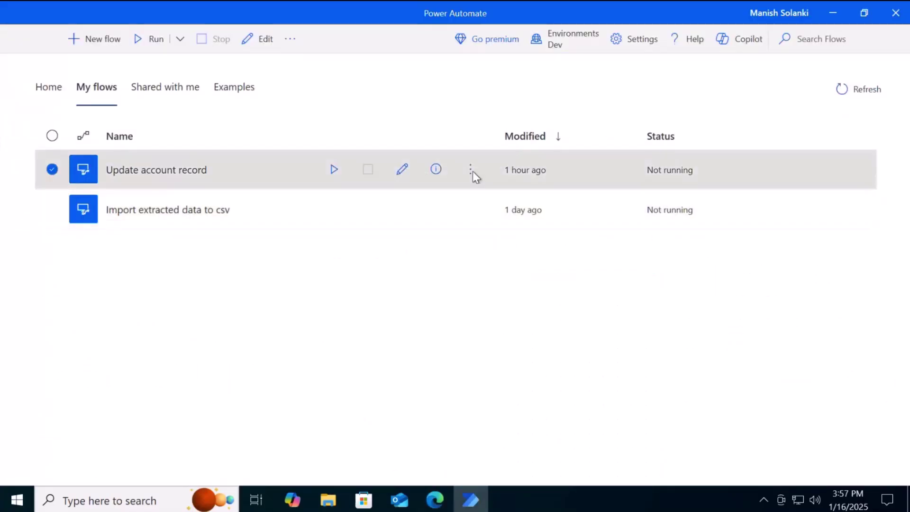
mouse_move(473, 171)
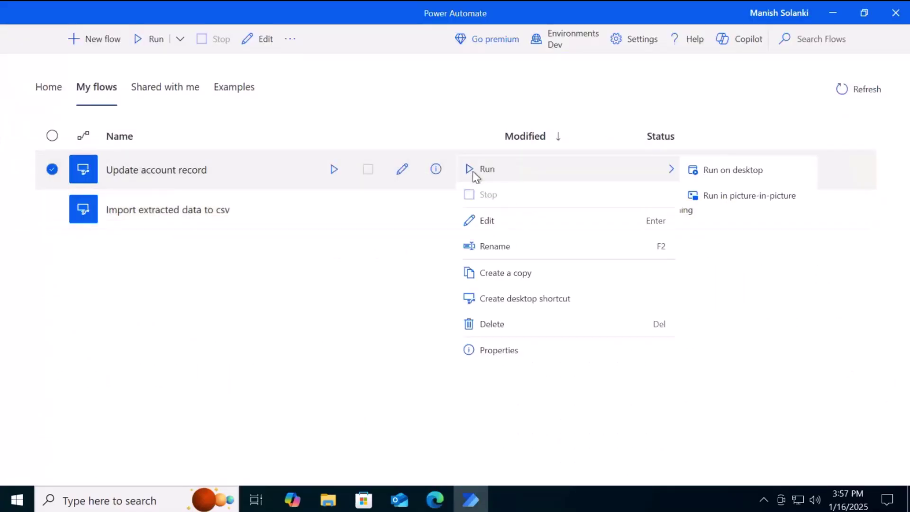
left_click(475, 221)
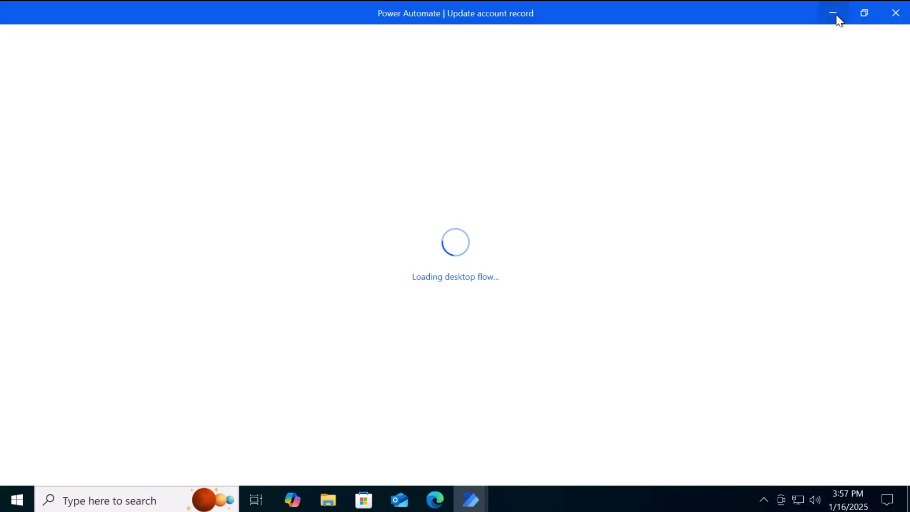
Minimize the flow designer, the desktop console and Edge to reveal the desktop
left_click(838, 18)
left_click(837, 16)
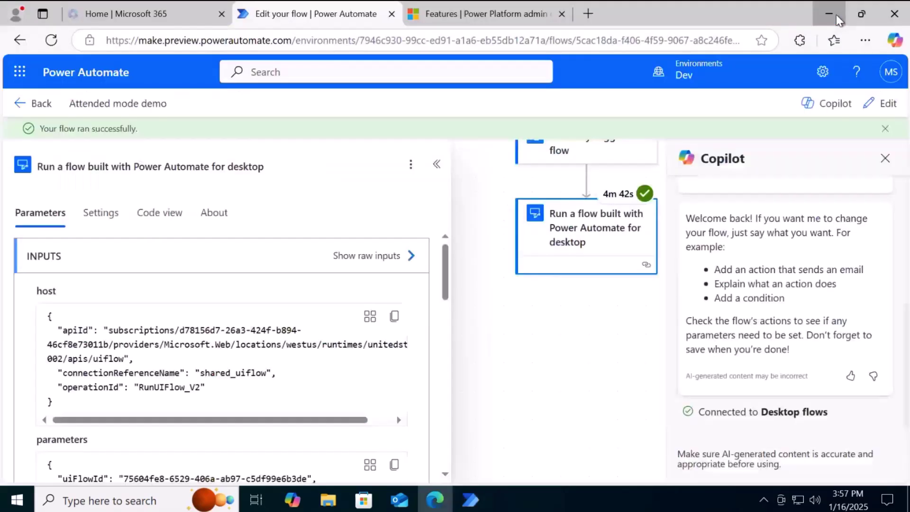
left_click(835, 16)
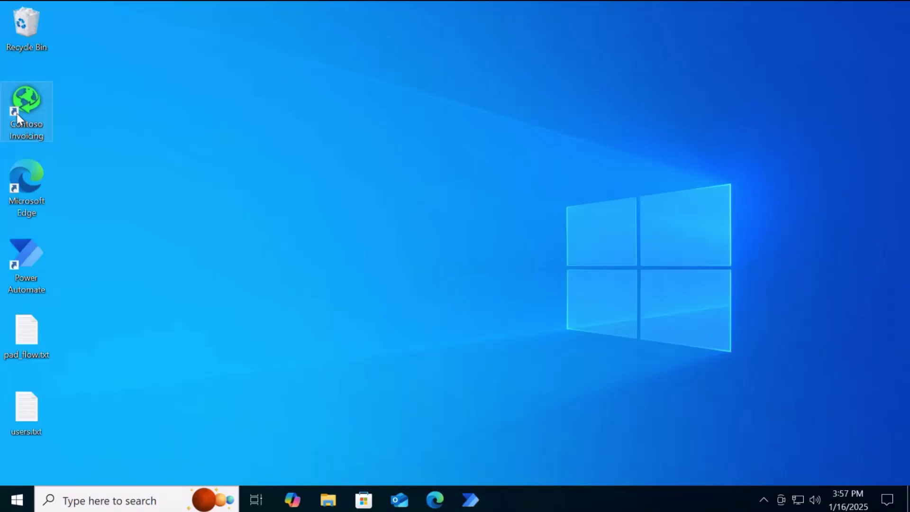
Relaunch Contoso Invoicing maximized, confirm account 1006's contact email persisted, and return to the designer
double_click(16, 113)
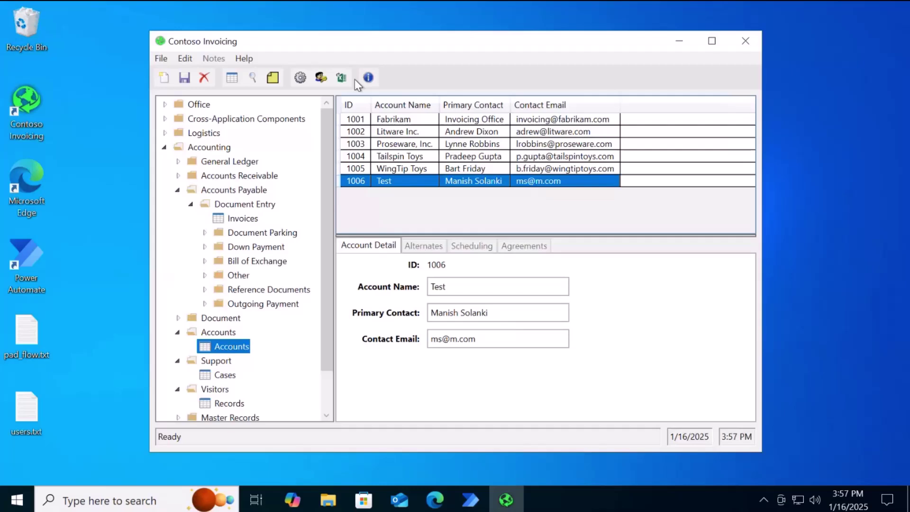
key("super+Up")
left_click_drag(428, 329, 345, 337)
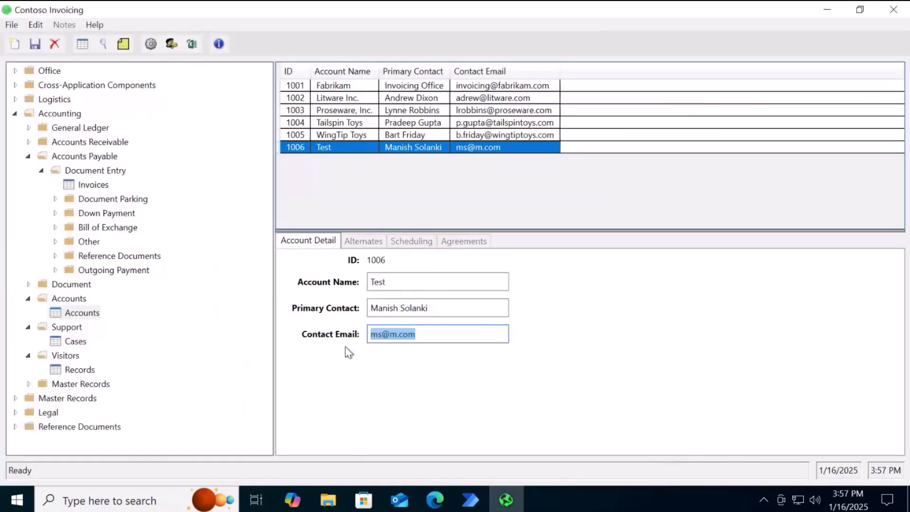
left_click(441, 336)
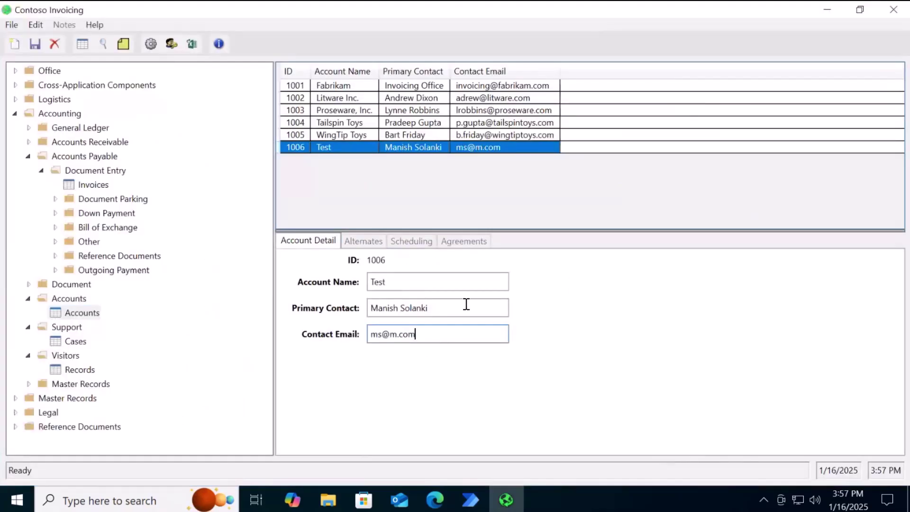
left_click(470, 499)
left_click(543, 433)
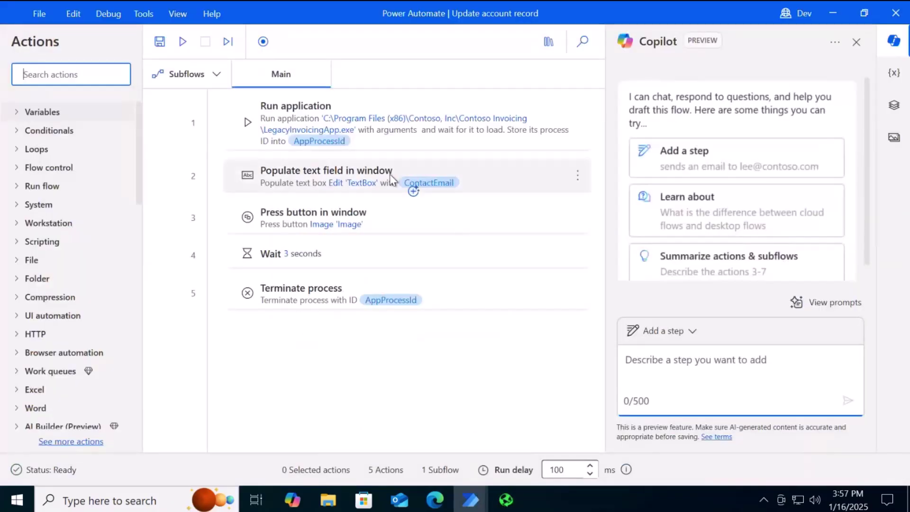
double_click(337, 175)
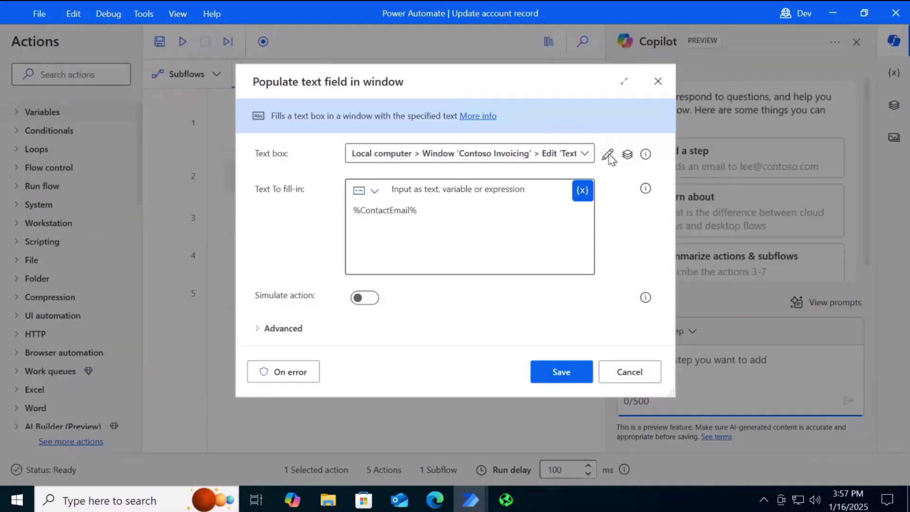
left_click(608, 155)
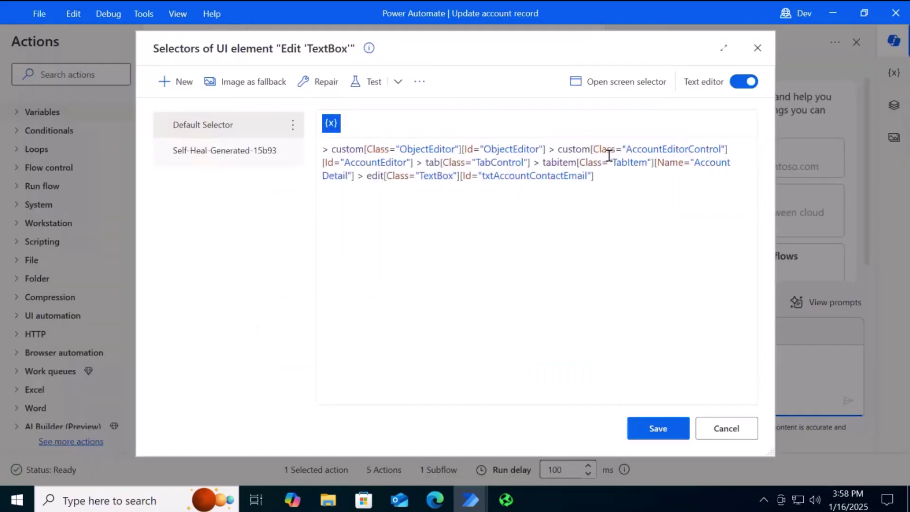
left_click(252, 154)
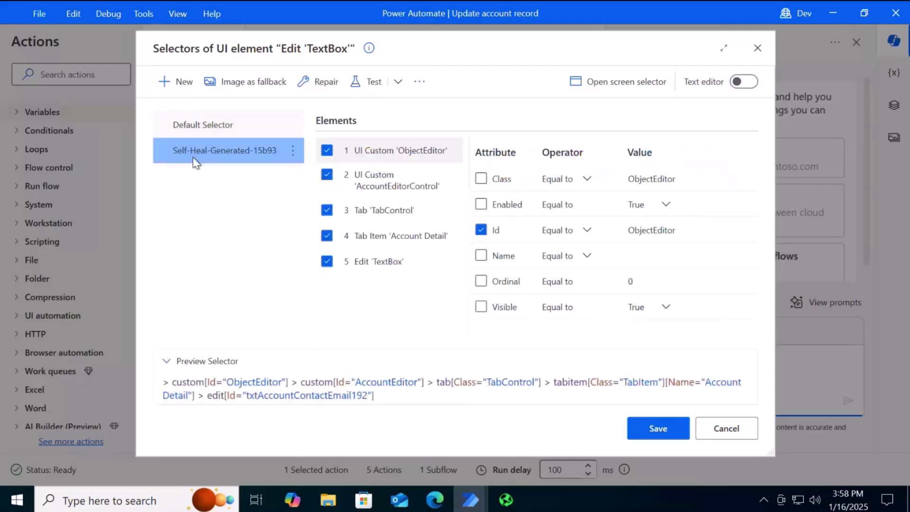
left_click(236, 161)
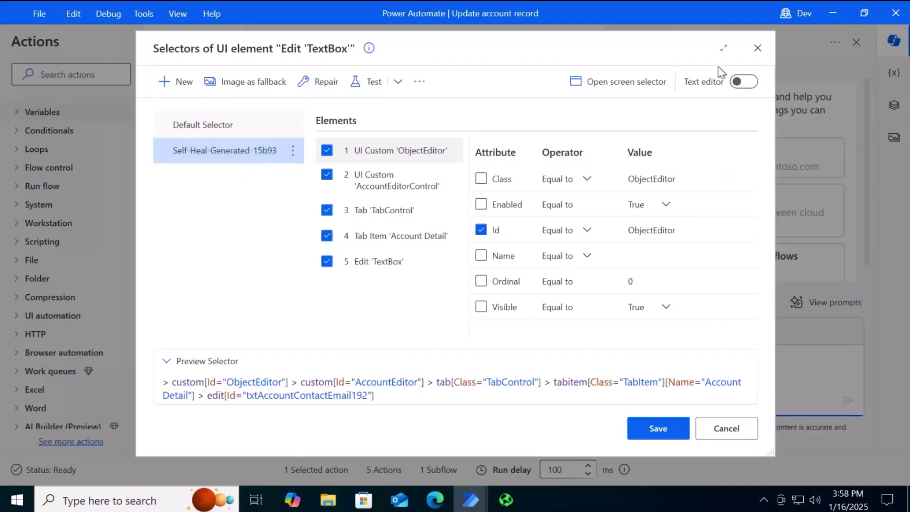
left_click(745, 82)
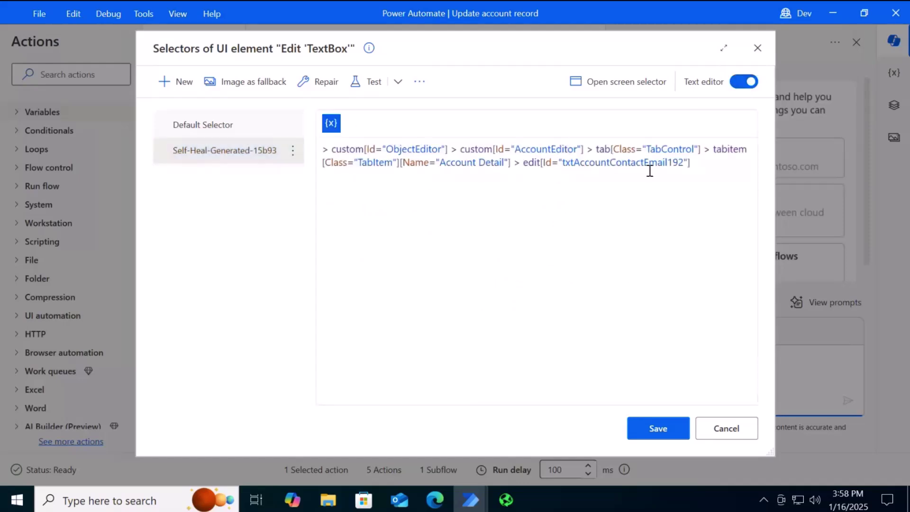
left_click(206, 125)
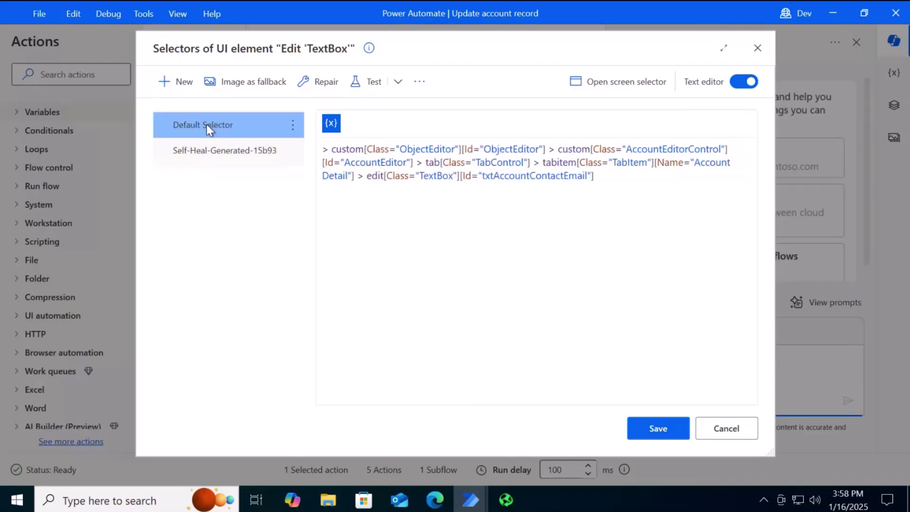
left_click(211, 151)
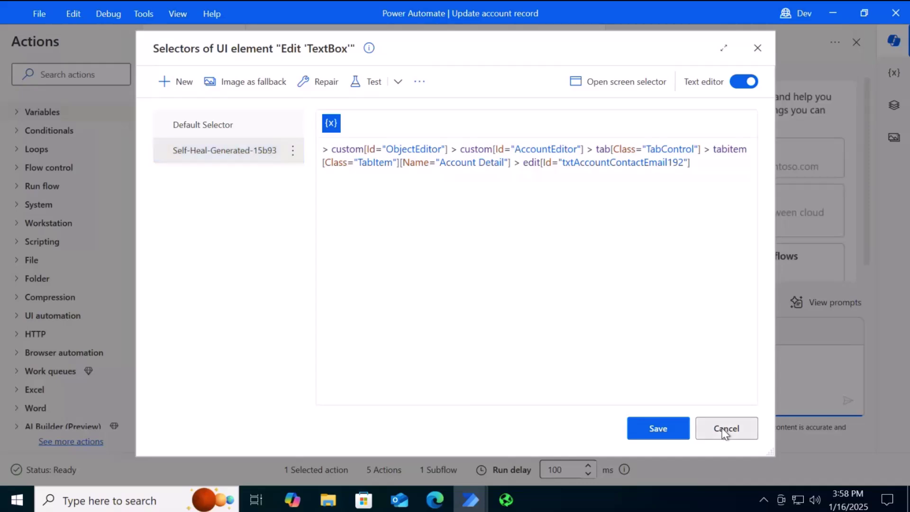
left_click(722, 428)
left_click(617, 375)
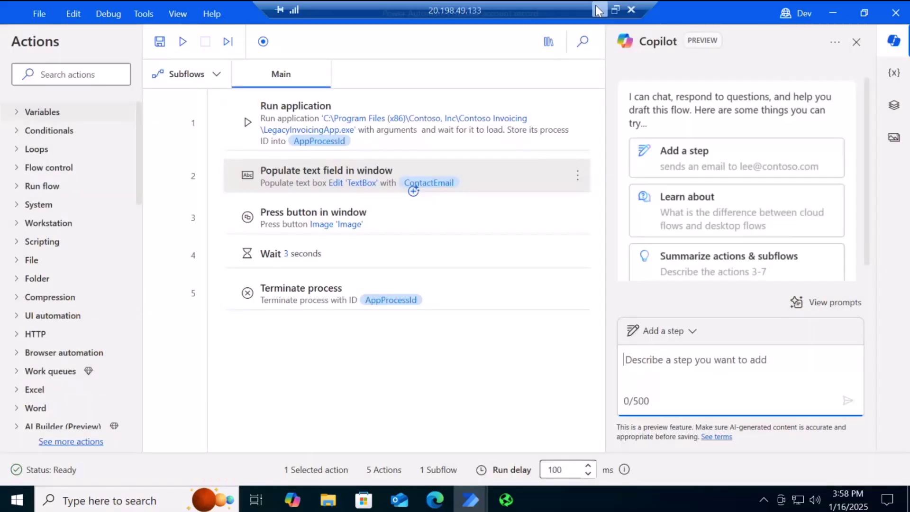
Return from the remote session to the deck, select the Known Issues & Limitations slide, and present from the beginning
left_click(597, 8)
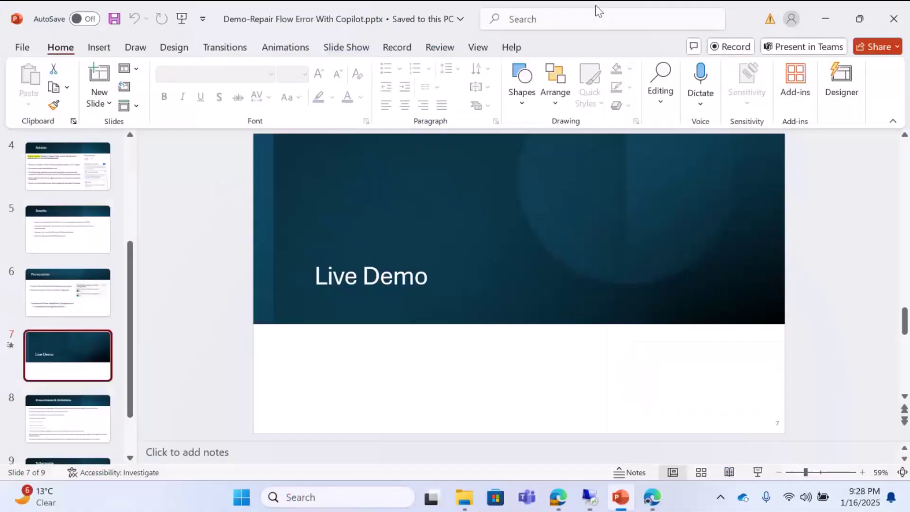
left_click(83, 408)
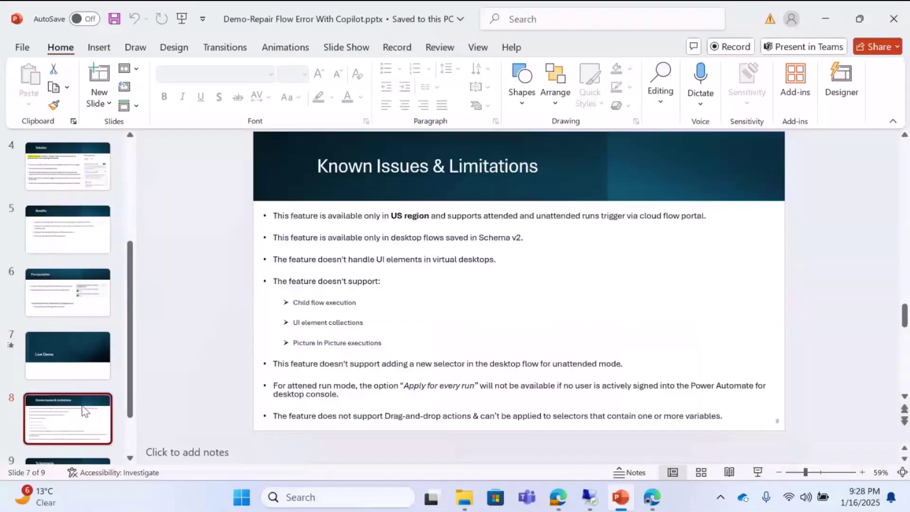
left_click(182, 18)
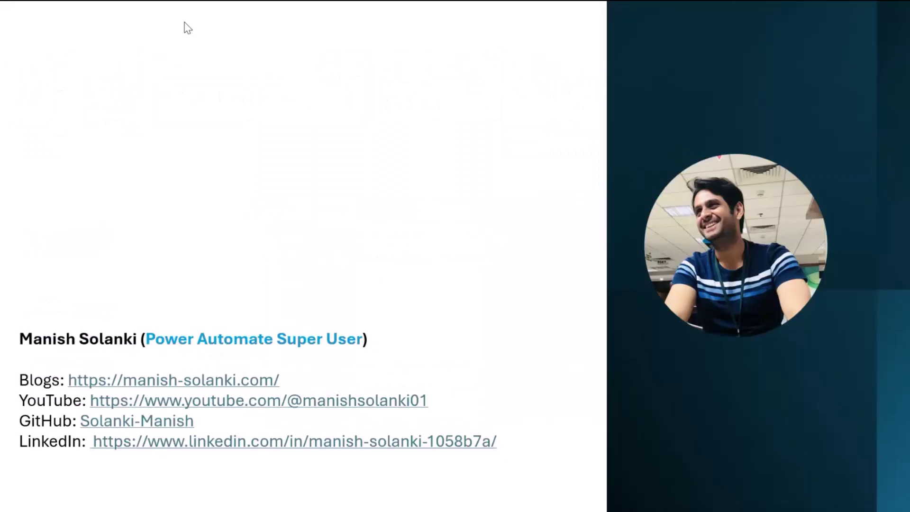